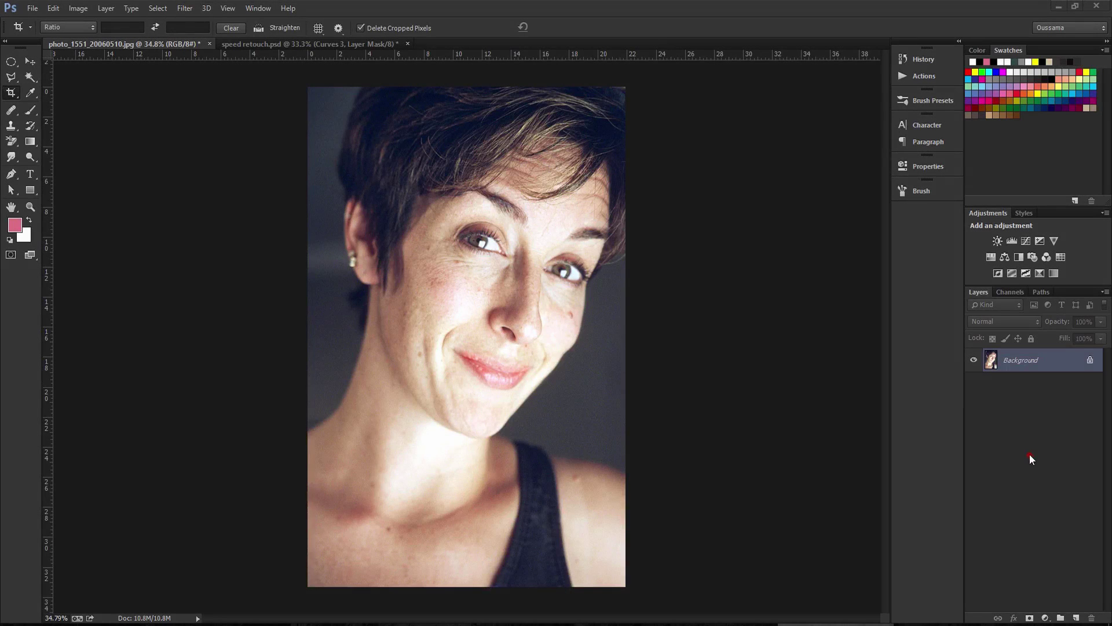
Bring the Photoshop window with photo_1551_20060510.jpg into focus
click(1030, 455)
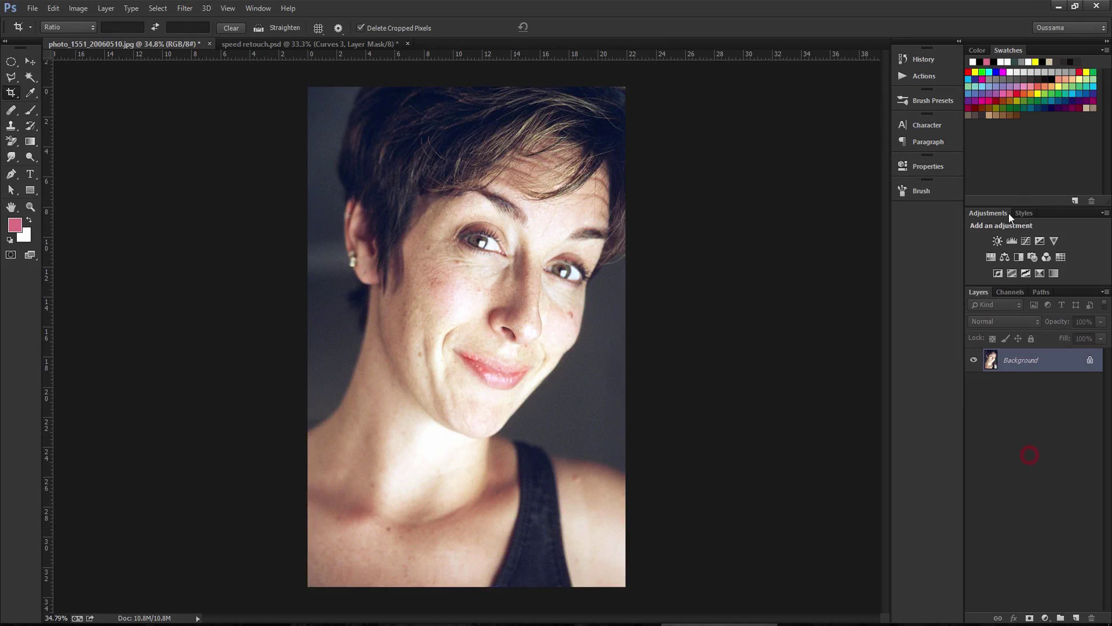
Add a Levels adjustment layer and raise the Red and Green channel black points
click(1045, 618)
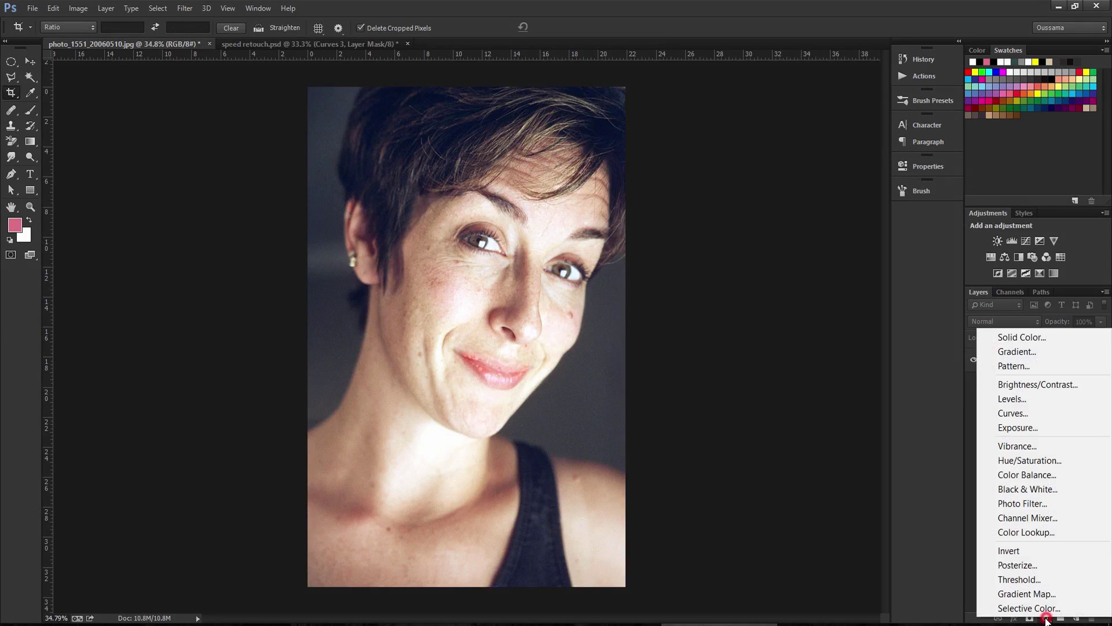
click(1018, 399)
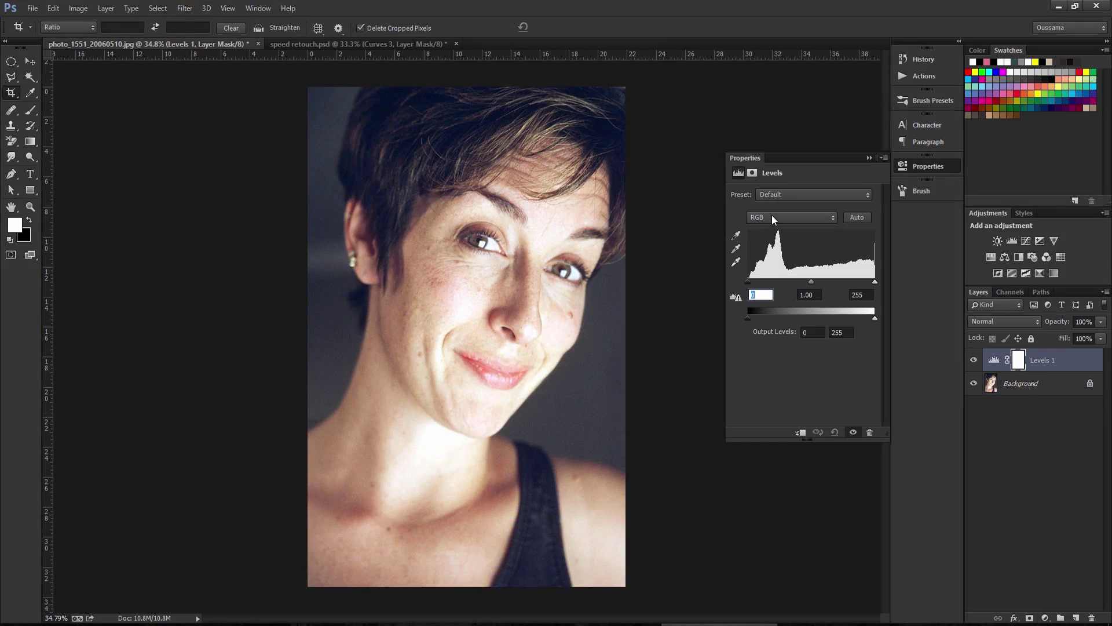
click(773, 218)
click(762, 246)
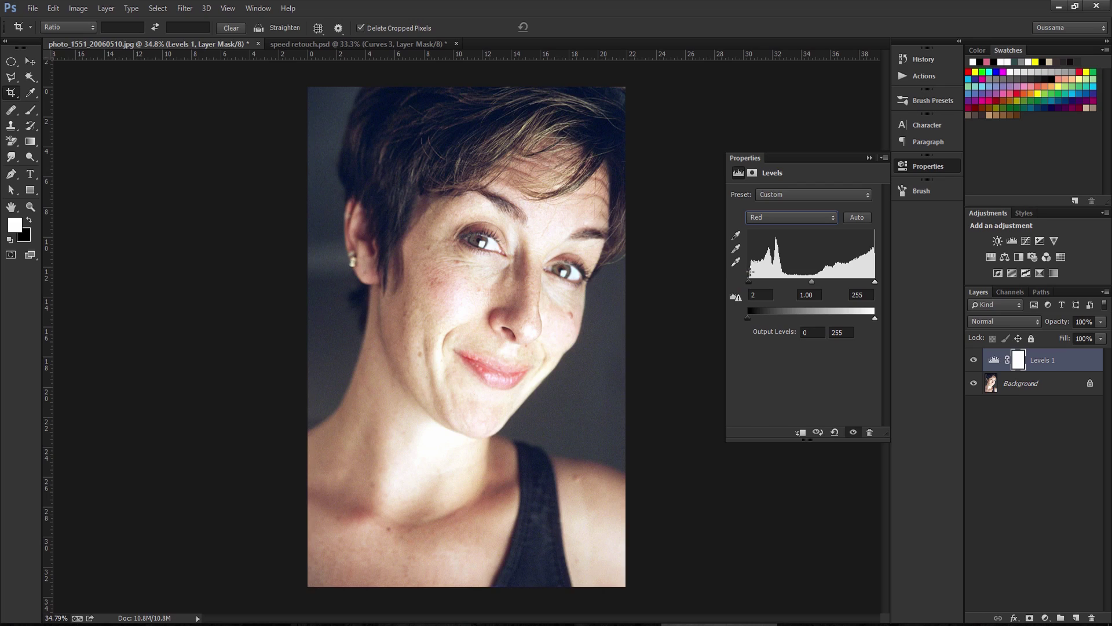
click(780, 219)
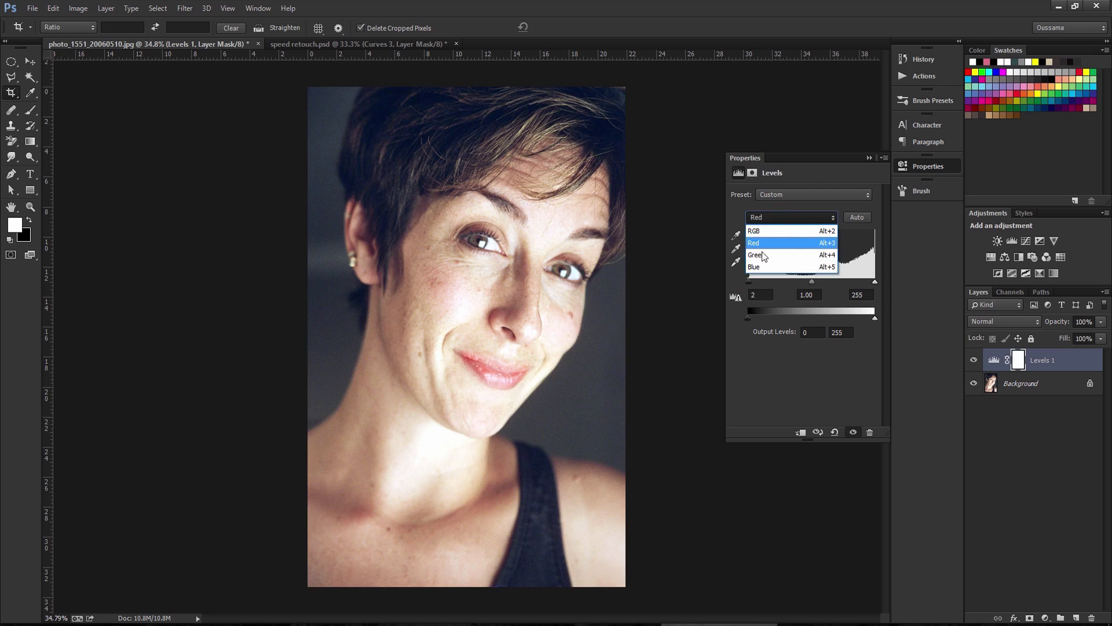
click(762, 255)
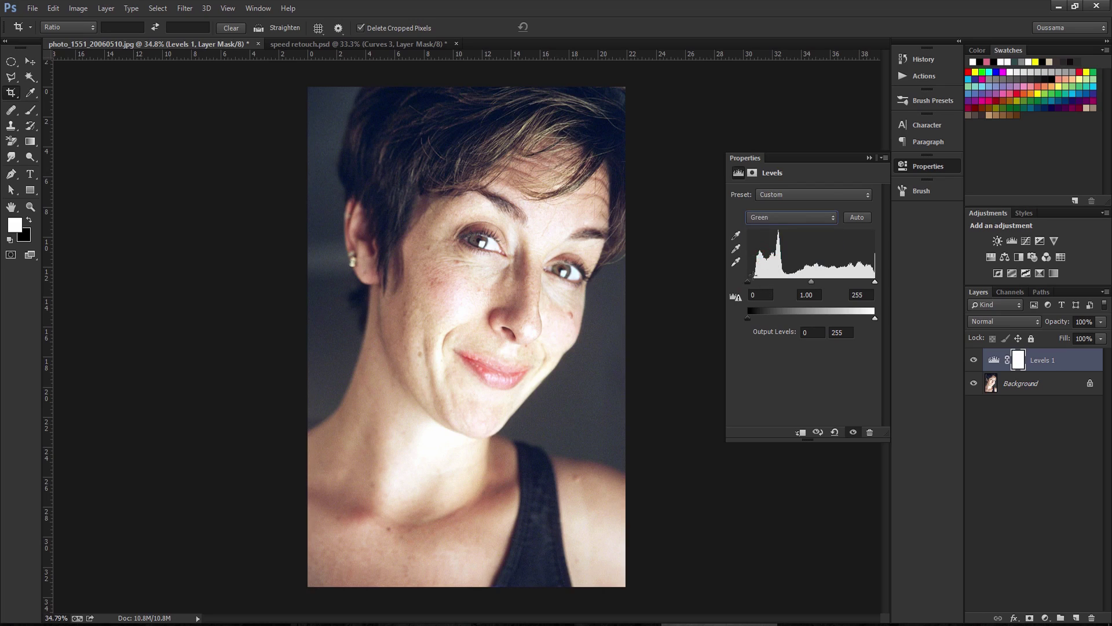
drag(748, 282, 752, 284)
Raise the Blue channel black point to 21 and hide Levels 1 to compare
click(762, 224)
click(754, 267)
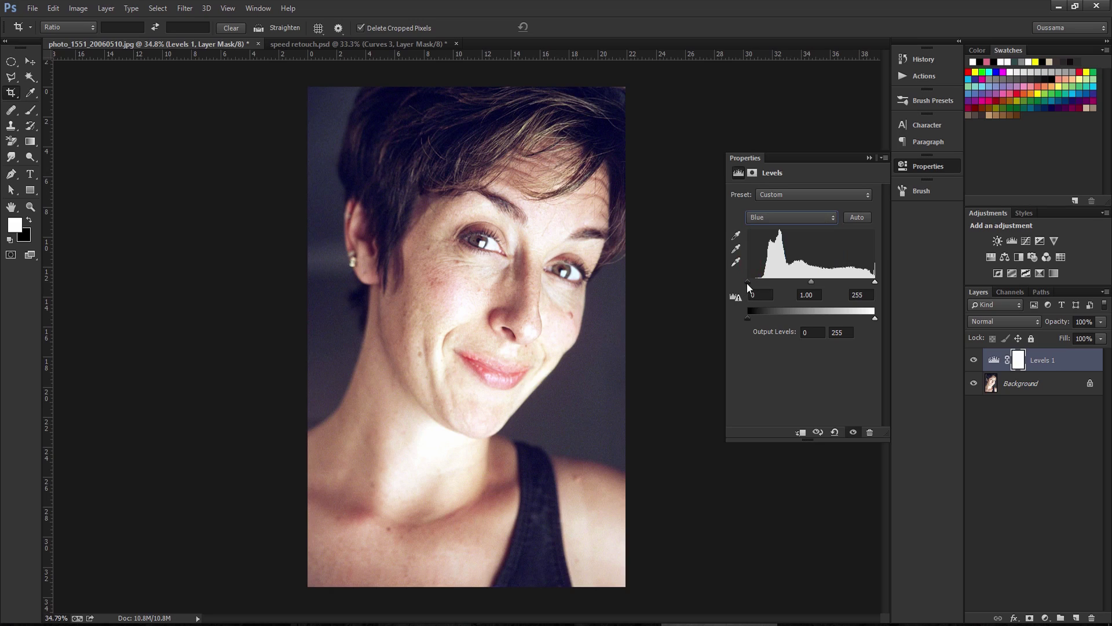
drag(747, 283, 754, 282)
click(974, 361)
Add a Curves adjustment layer with its curve bent upward to brighten the photo
click(1026, 241)
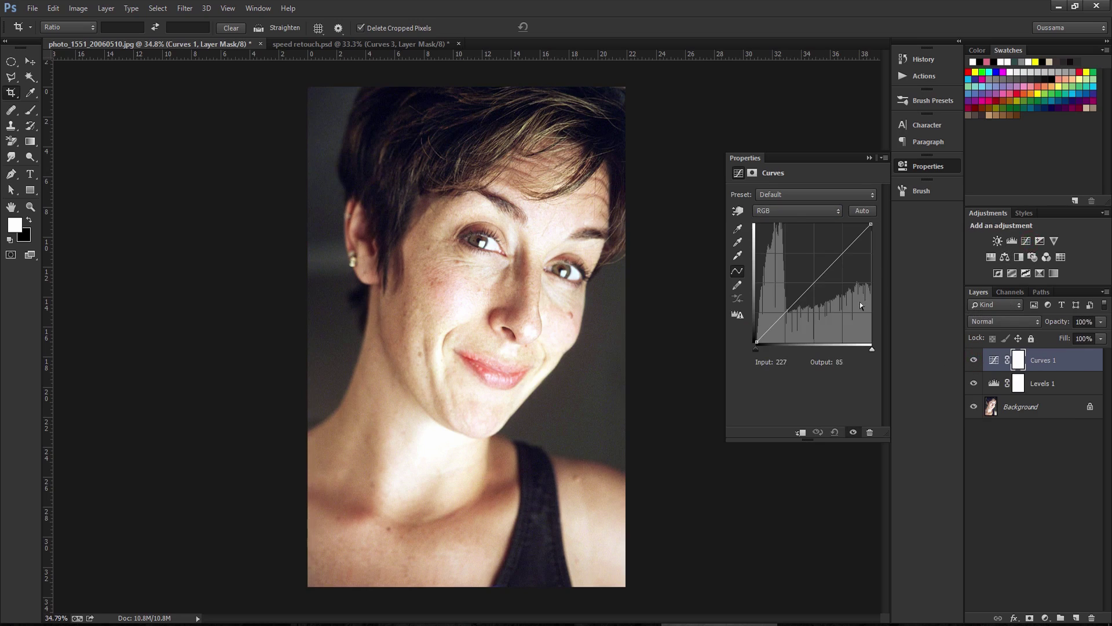
drag(814, 283, 794, 268)
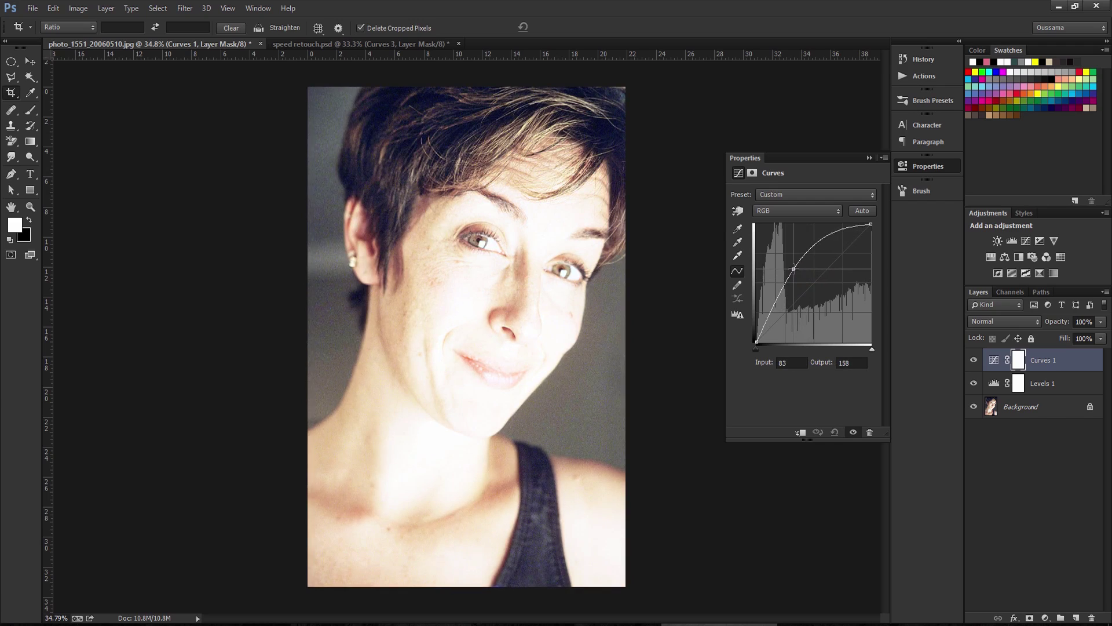
drag(794, 269, 793, 270)
Fill the Curves 1 mask with an inverted Apply Image of the merged RGB image
click(1018, 358)
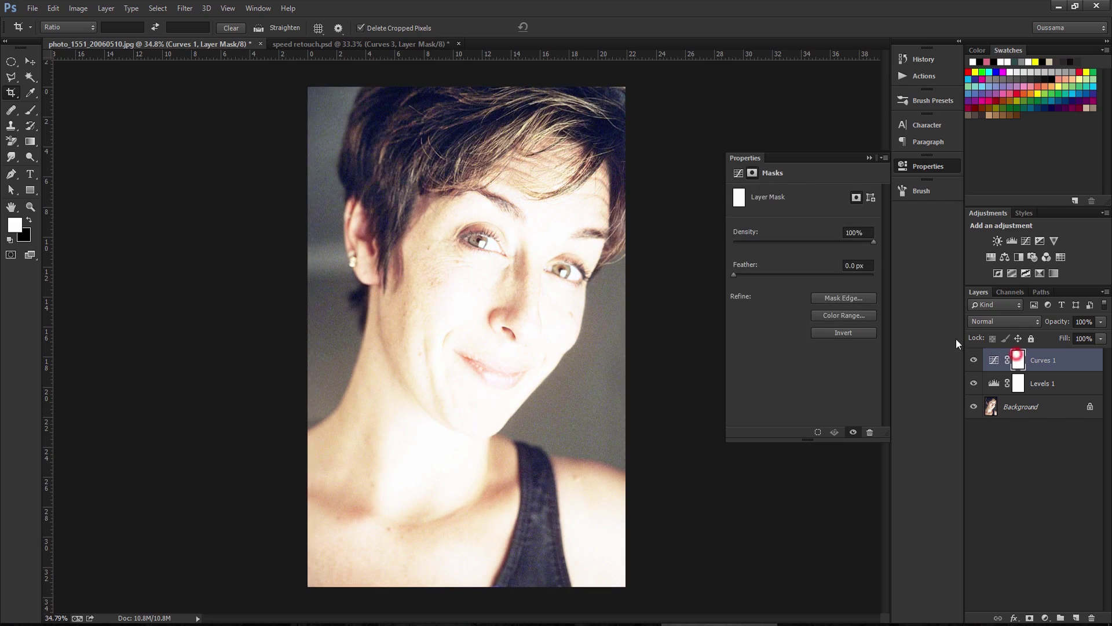
click(78, 10)
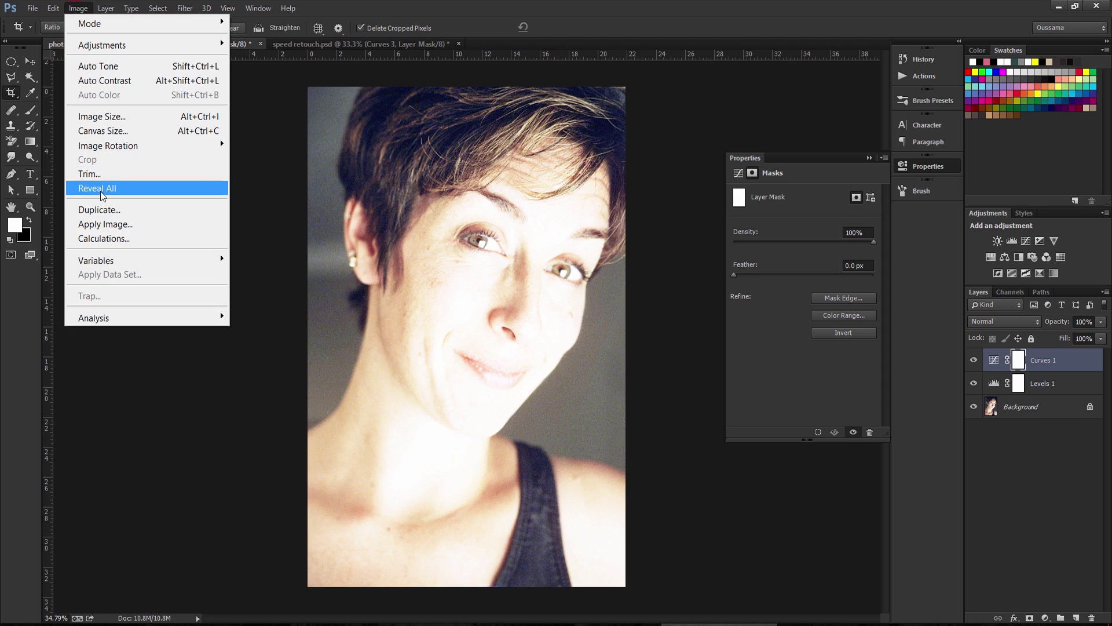
click(105, 225)
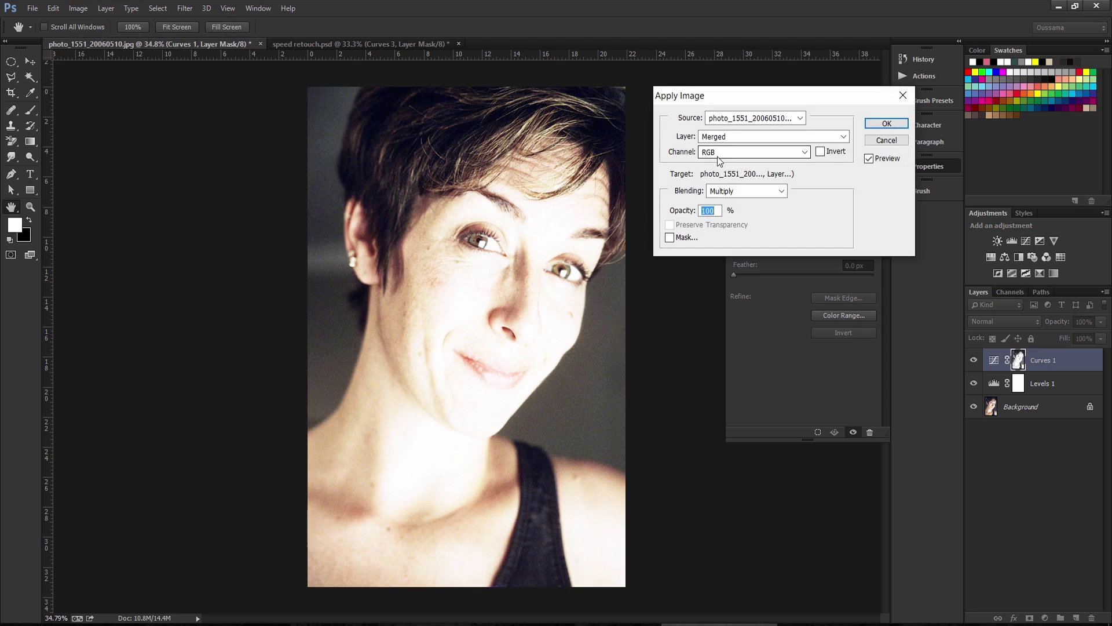
click(821, 152)
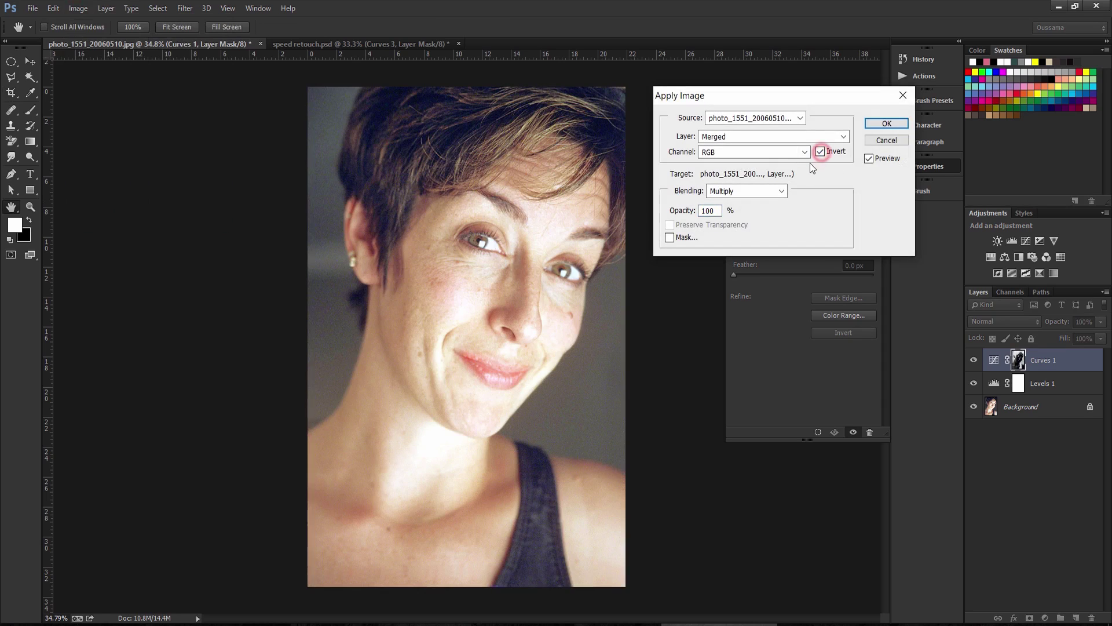
click(885, 124)
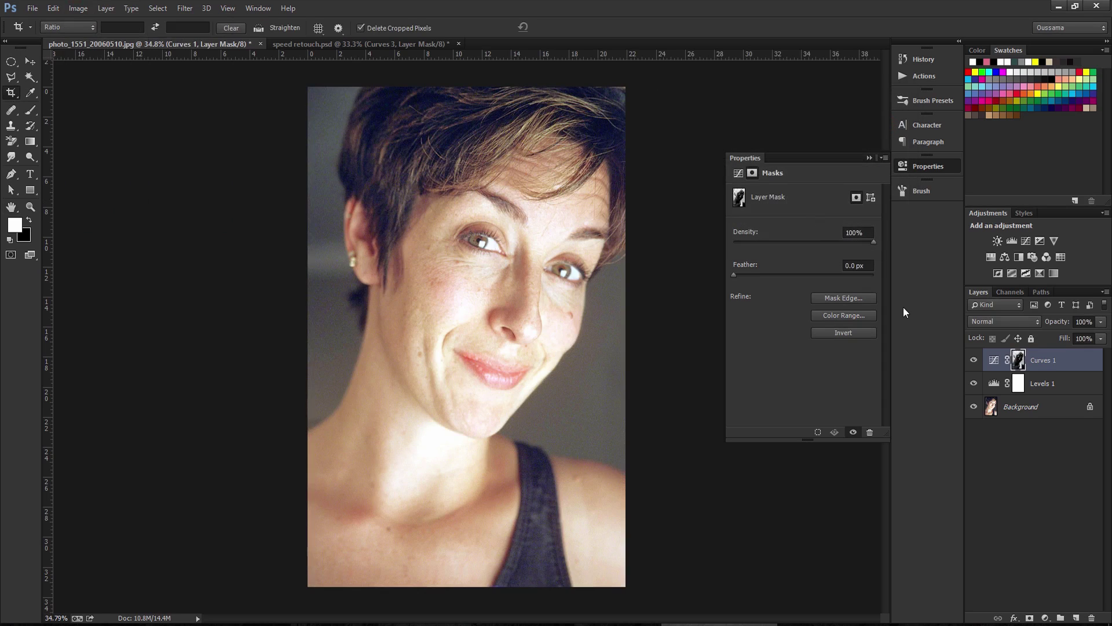
click(1045, 618)
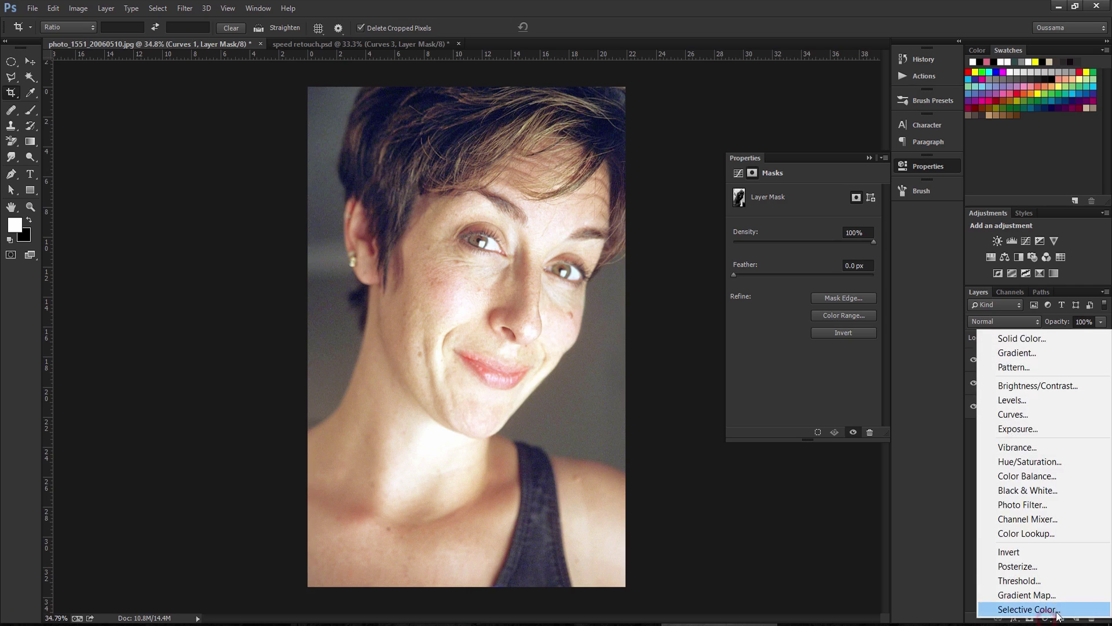
Add a Curves 2 layer with its curve pulled down to darken the photo
click(1026, 413)
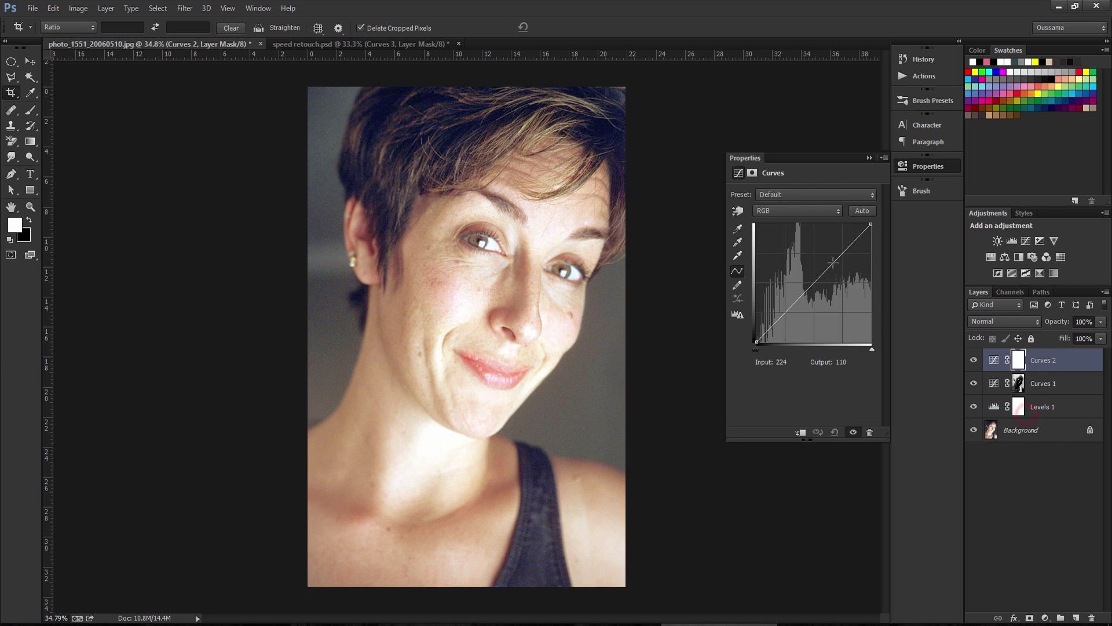
drag(814, 264, 827, 304)
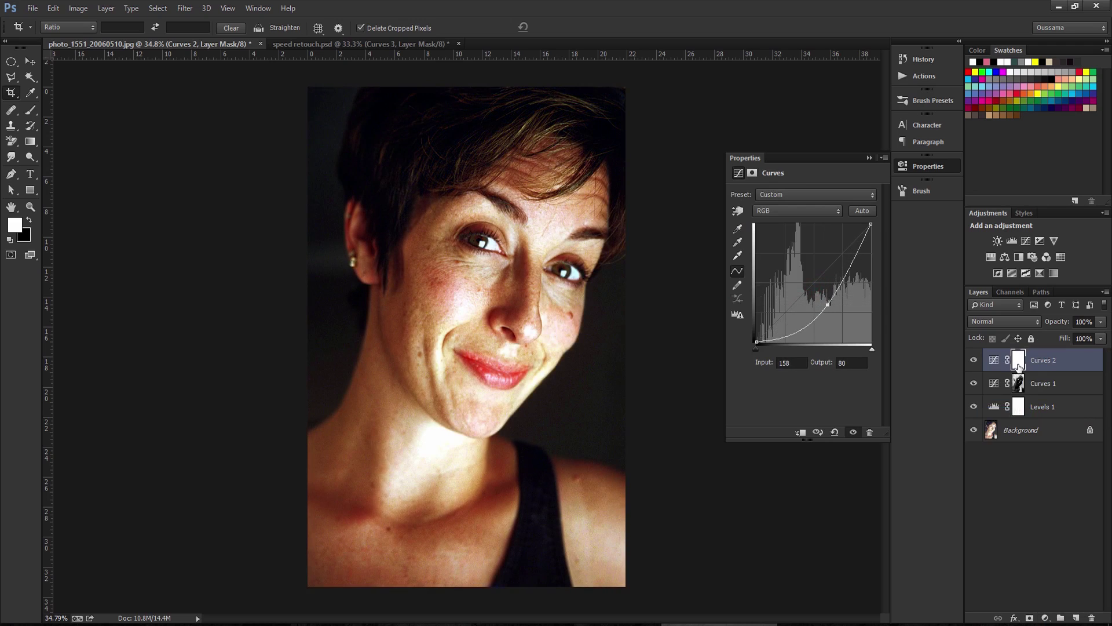
click(1018, 362)
Apply the non-inverted merged image to the Curves 2 mask and add an empty layer
click(83, 9)
click(114, 225)
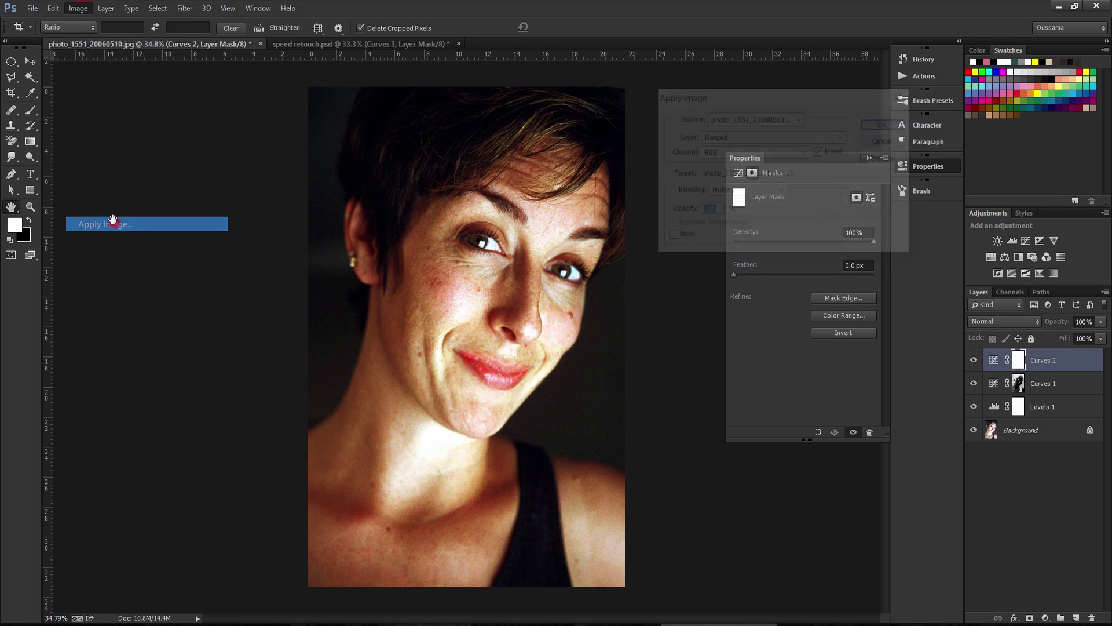
click(819, 152)
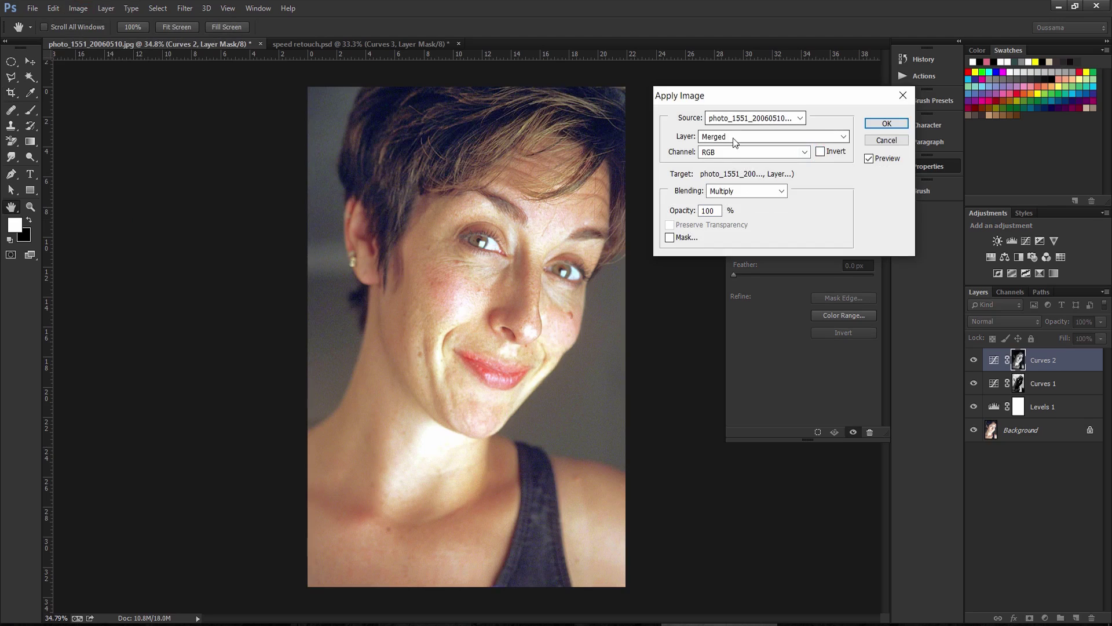
click(890, 124)
key(c)
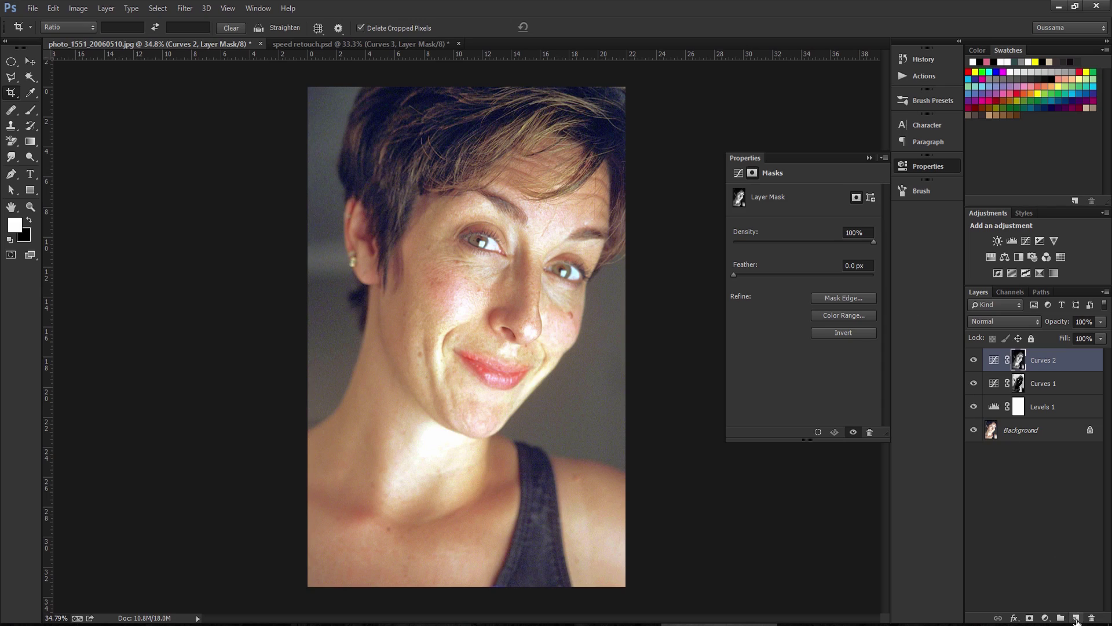
click(1075, 618)
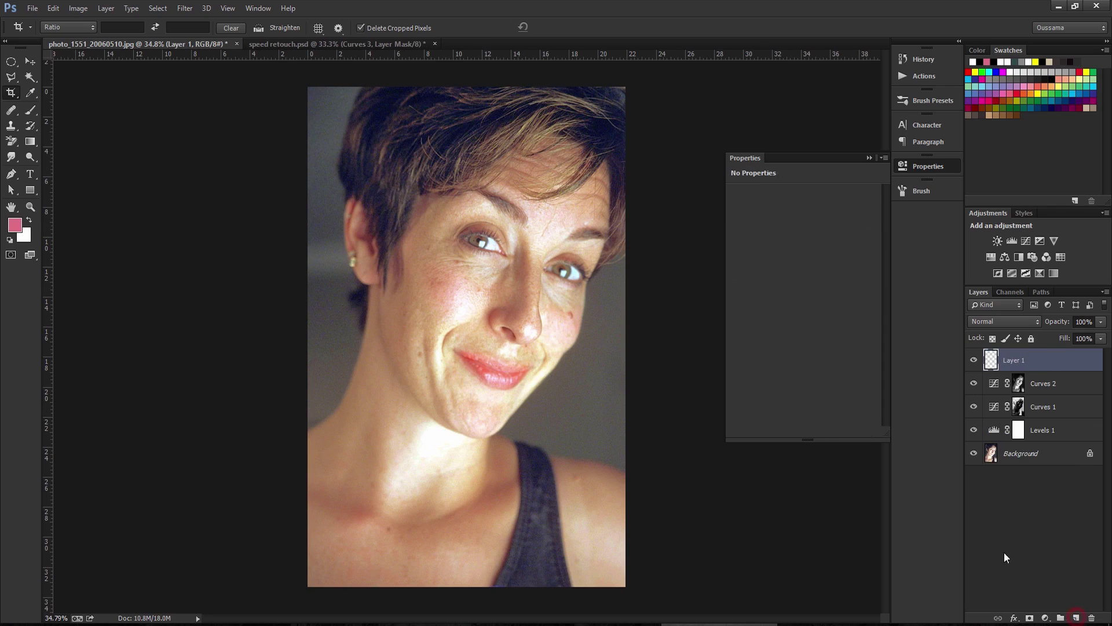
Switch to the Spot Healing Brush, zoom in, and heal the cheek spot and chin mole
click(10, 109)
click(51, 110)
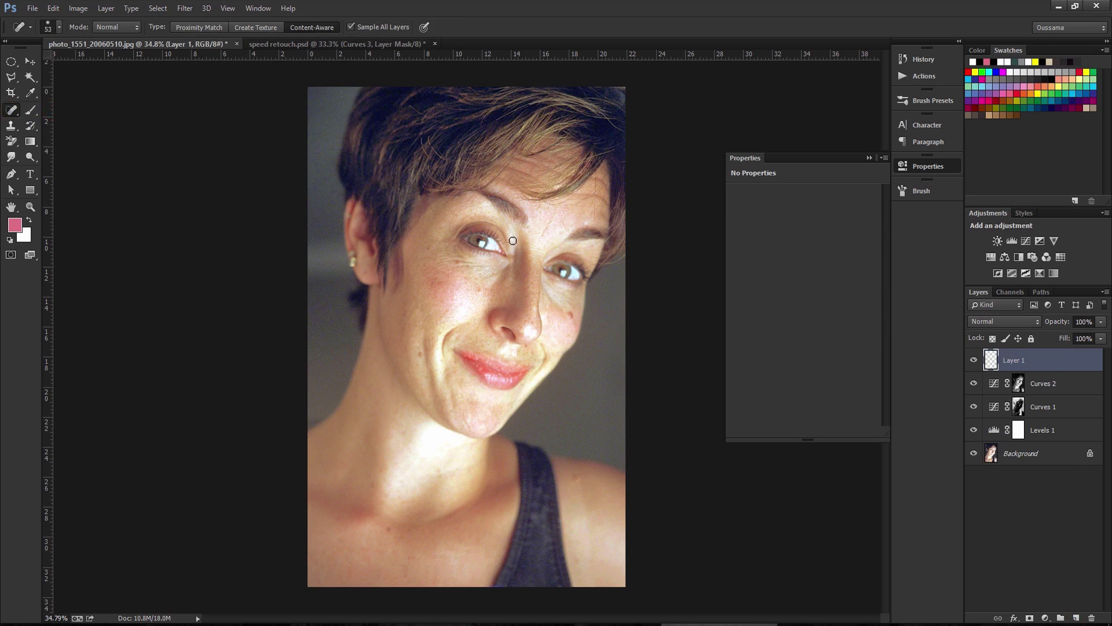
ctrl+click(470, 287)
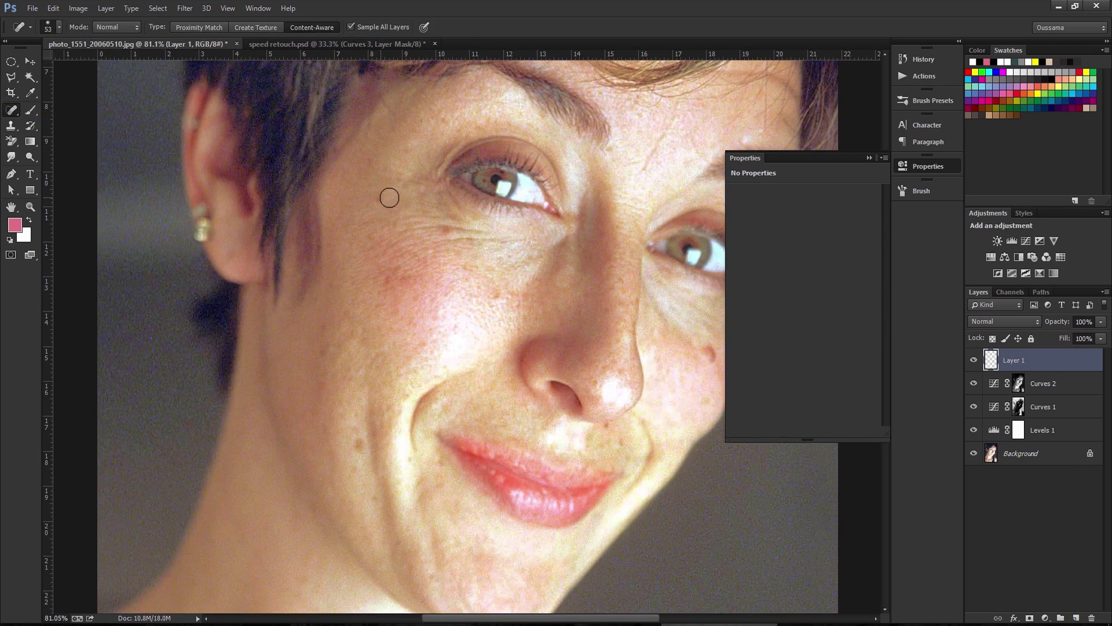
drag(376, 203, 377, 200)
drag(357, 446, 356, 445)
click(924, 165)
Heal blemishes under the eye, at the lip corner, along the jaw and lower cheek
click(714, 359)
click(501, 294)
click(444, 231)
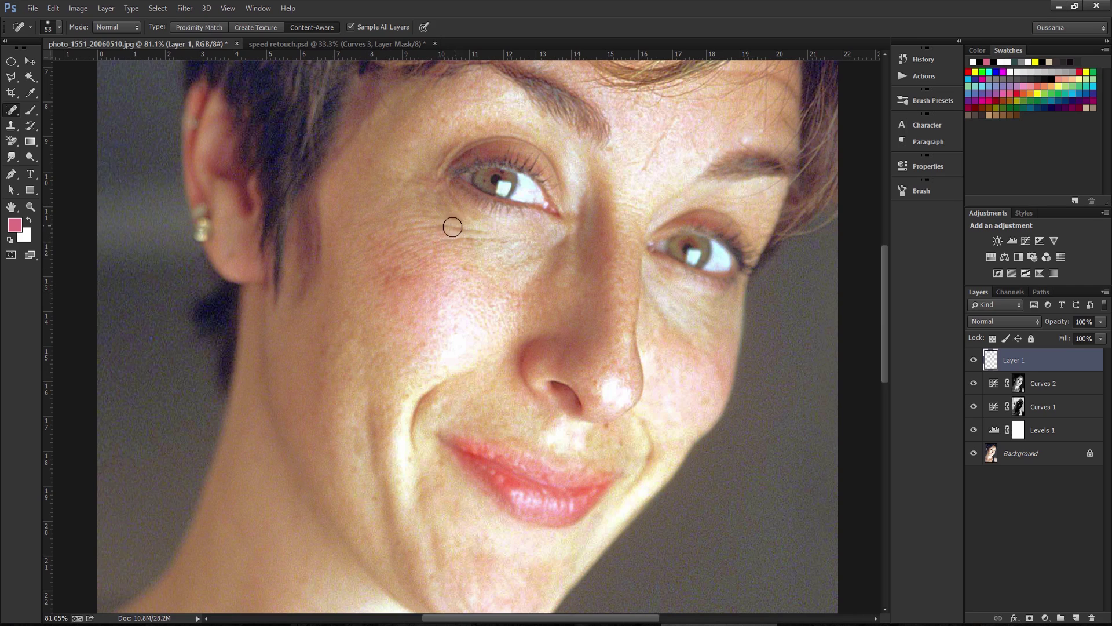
click(450, 233)
click(444, 460)
click(369, 501)
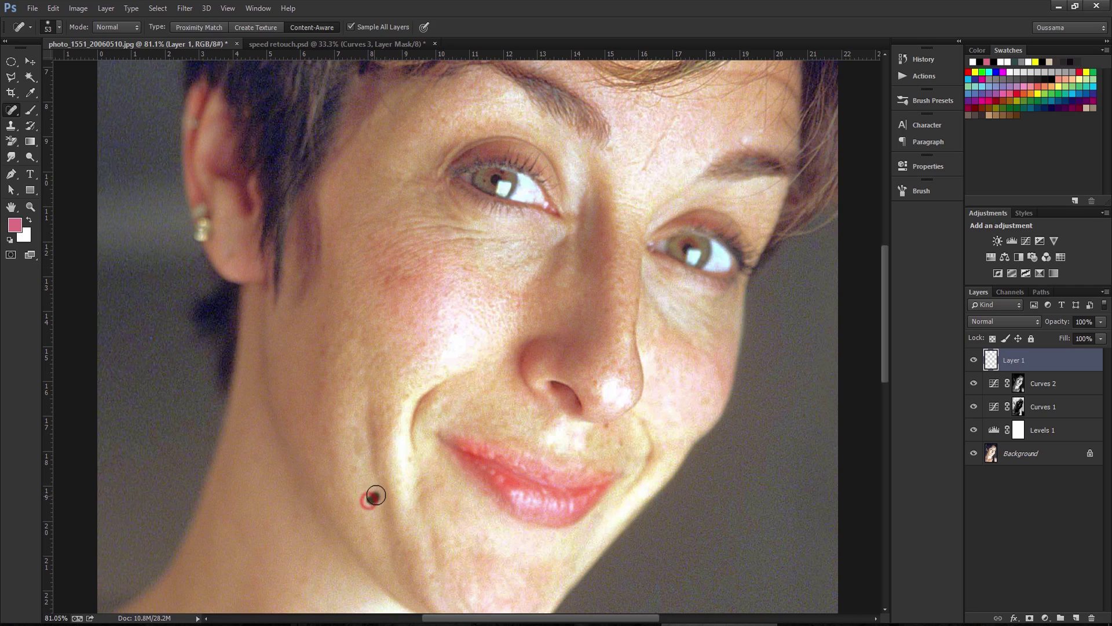
drag(359, 457, 354, 428)
click(325, 328)
click(323, 385)
click(355, 469)
Heal spots on the nose, right cheek, mouth crease and the dark mole above the lip
click(593, 383)
click(616, 341)
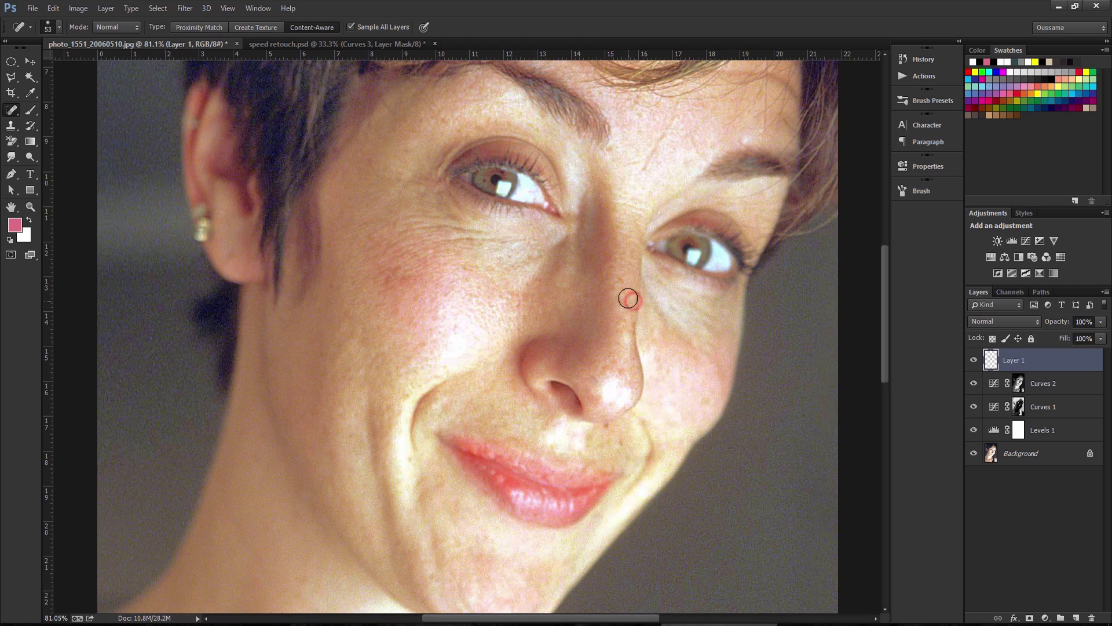
click(621, 279)
click(707, 401)
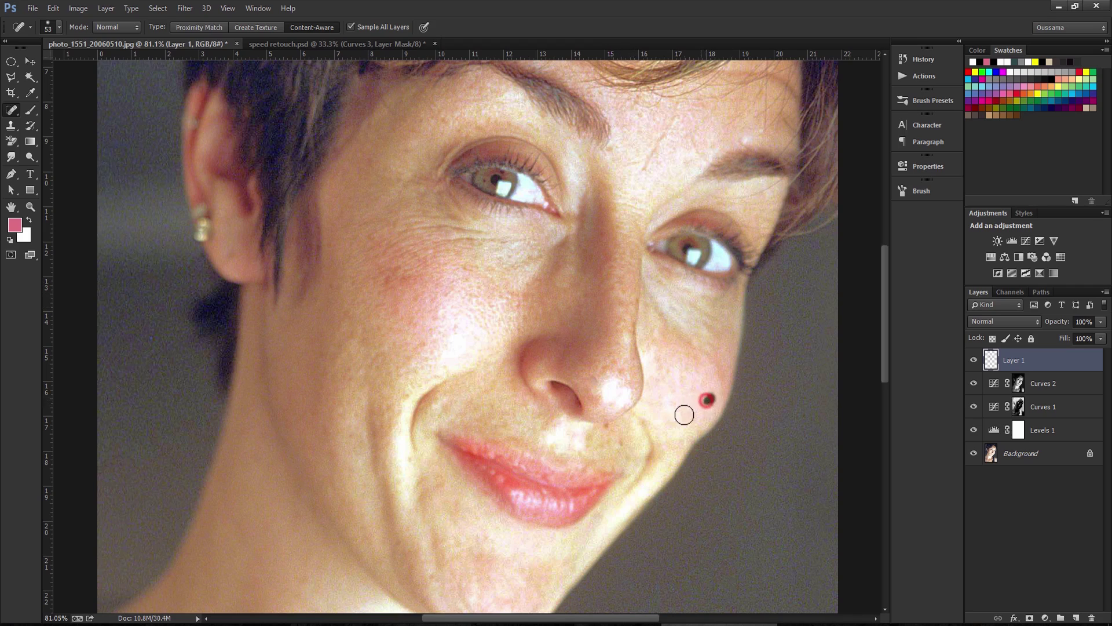
click(624, 441)
click(609, 427)
click(609, 427)
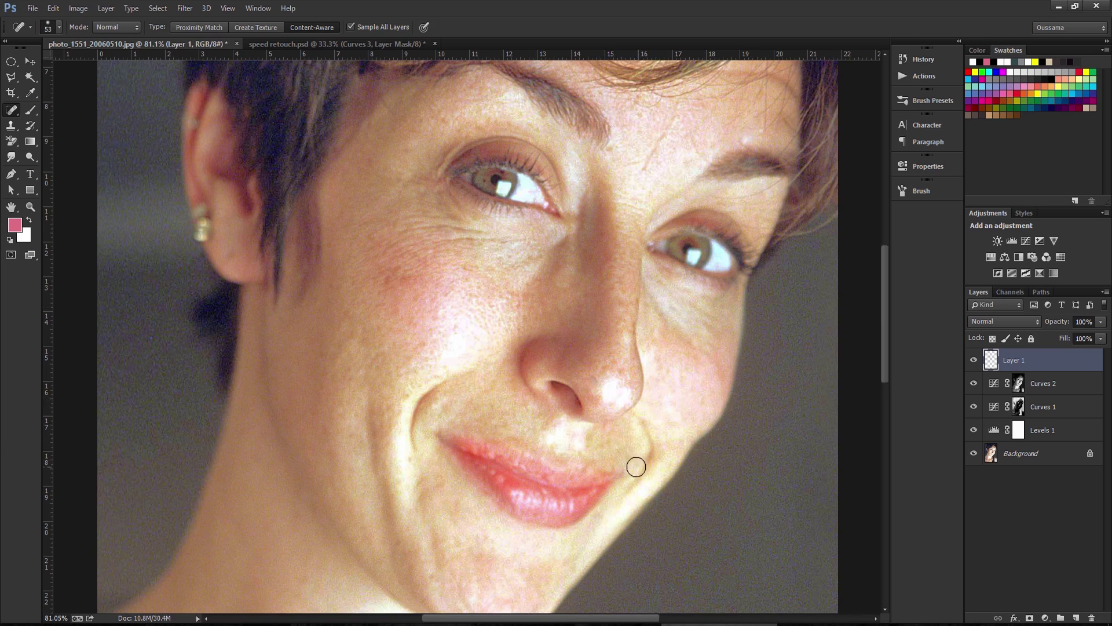
click(516, 439)
click(436, 405)
scroll(428, 451, down, 3)
Heal chin and cheek-crease spots, then move down and heal the first neck spots
click(428, 450)
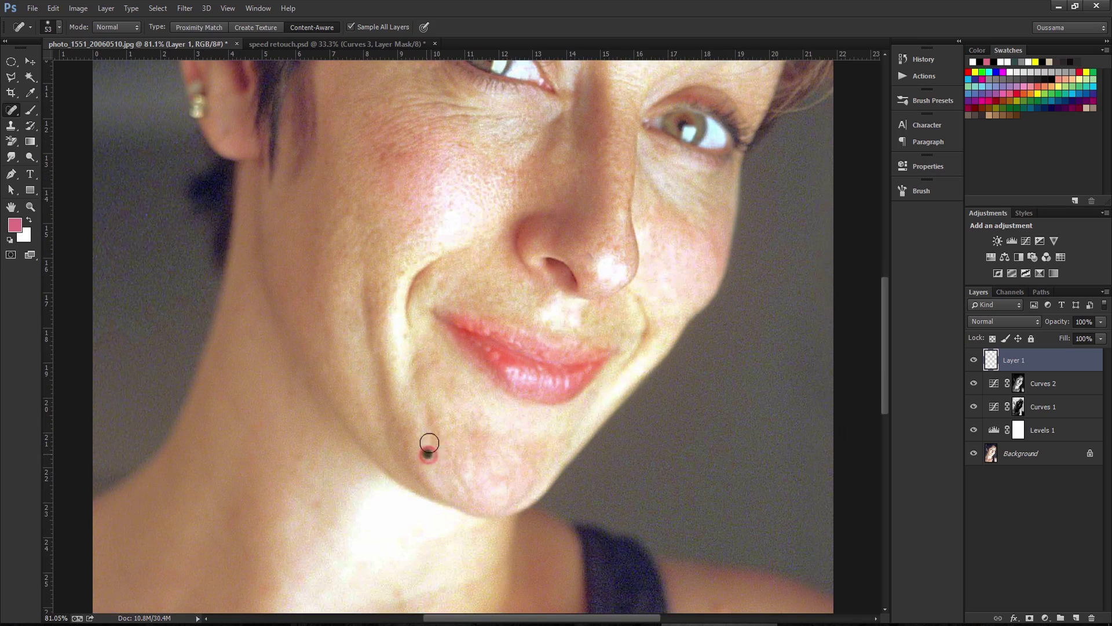
click(404, 338)
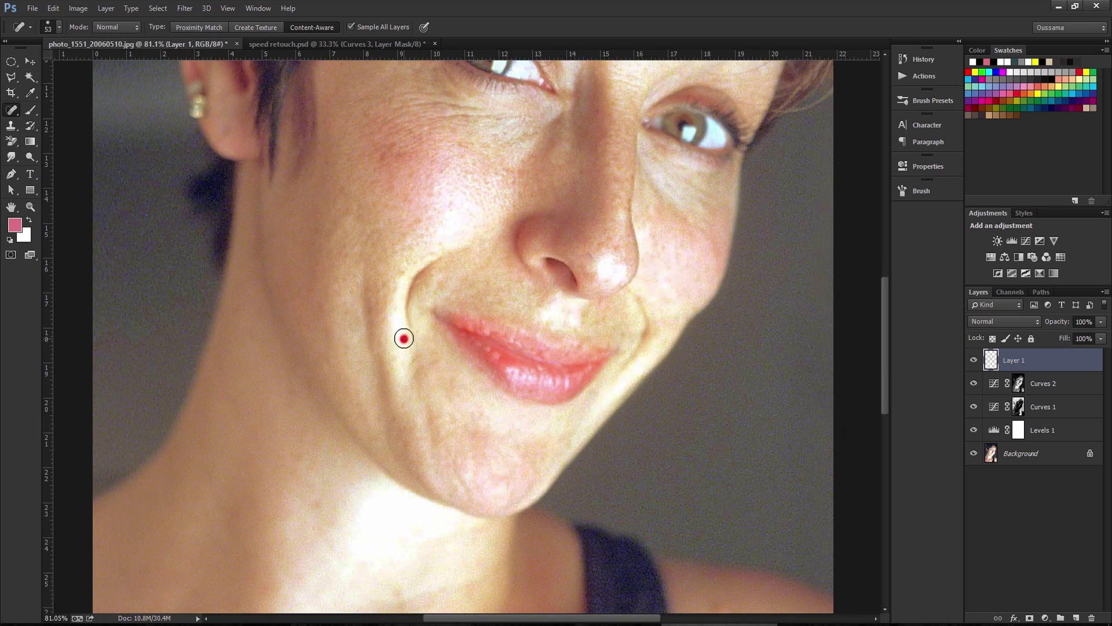
click(404, 269)
drag(354, 435, 457, 222)
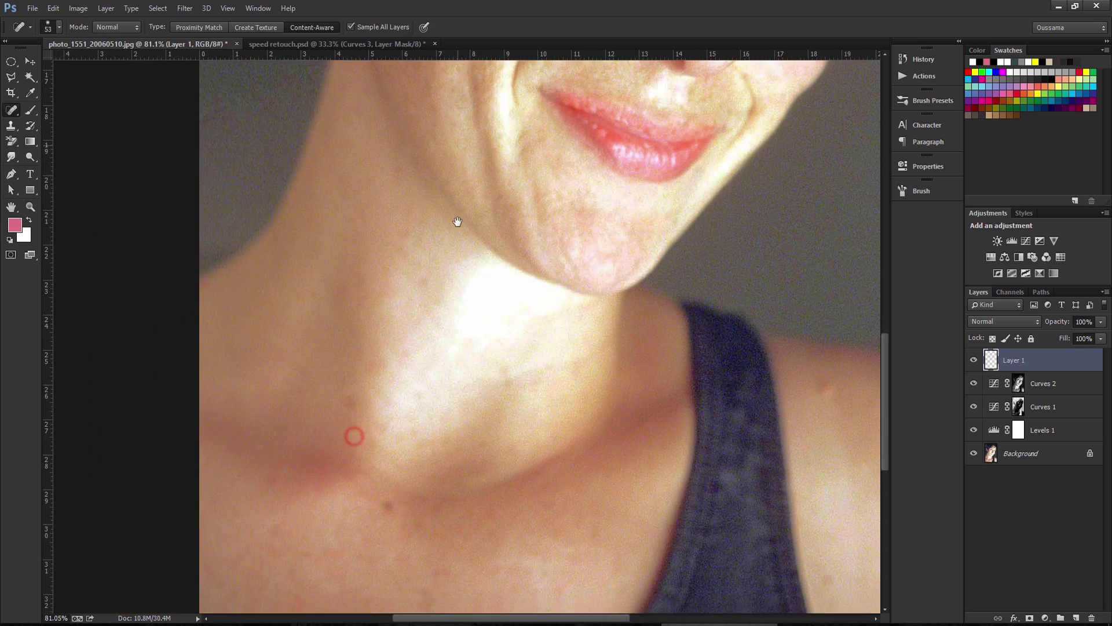
click(352, 405)
click(504, 370)
click(512, 388)
Heal the remaining neck, under-chin and shoulder moles and blemishes
click(426, 281)
click(406, 239)
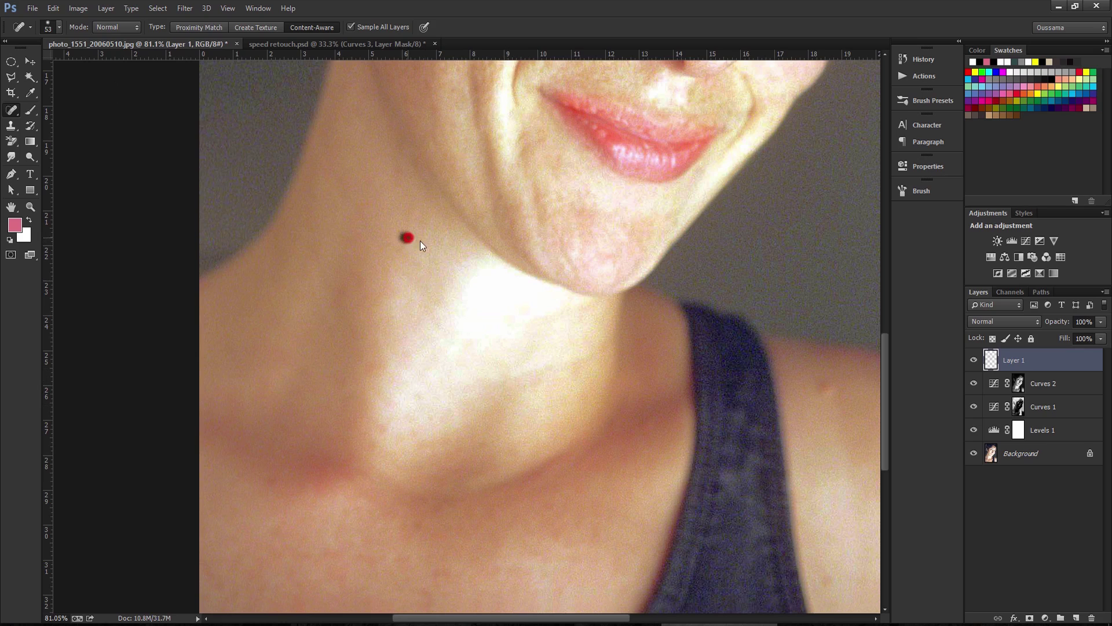
drag(607, 358, 525, 318)
click(618, 359)
click(749, 353)
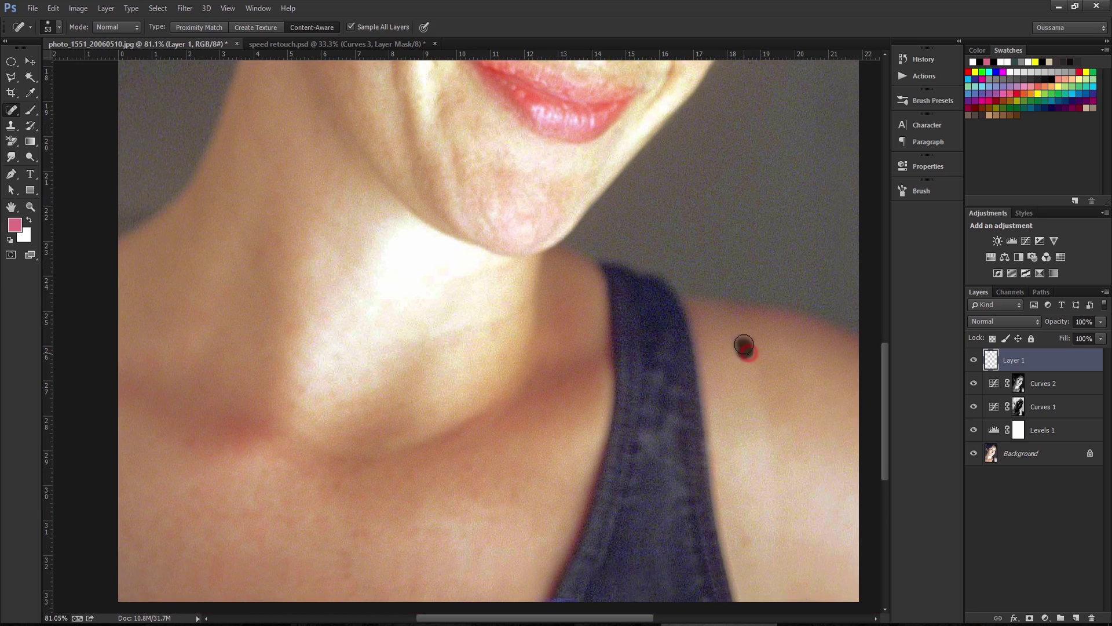
click(744, 541)
click(822, 579)
click(304, 394)
click(336, 355)
mouse_move(375, 389)
mouse_down()
mouse_move(448, 468)
mouse_move(422, 582)
mouse_up()
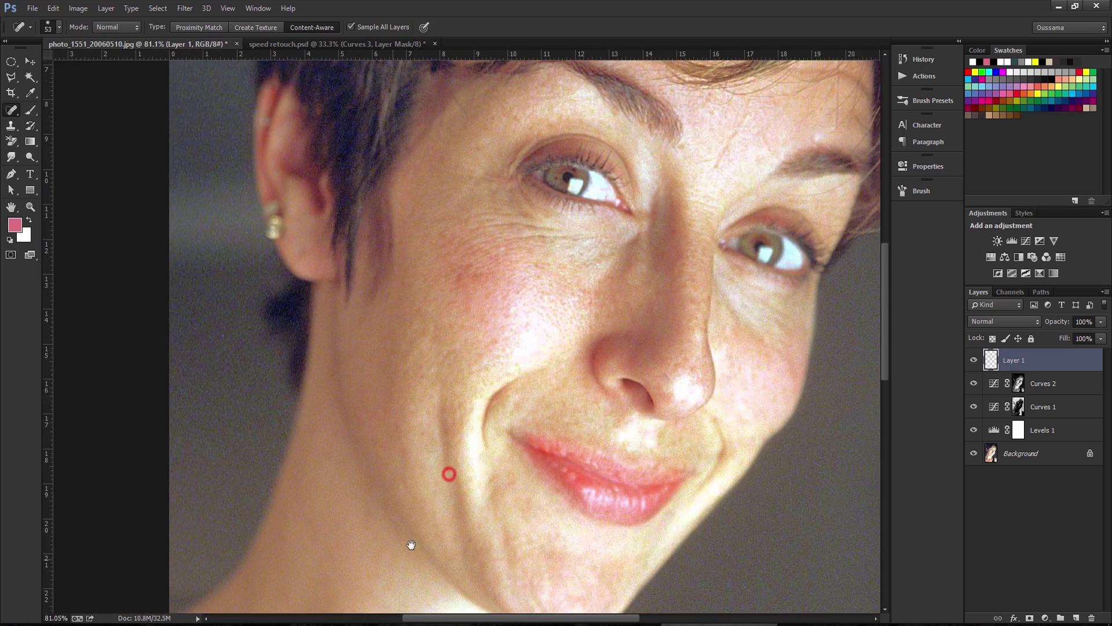
Heal the cluster of blemishes across the cheek toward the ear
click(486, 316)
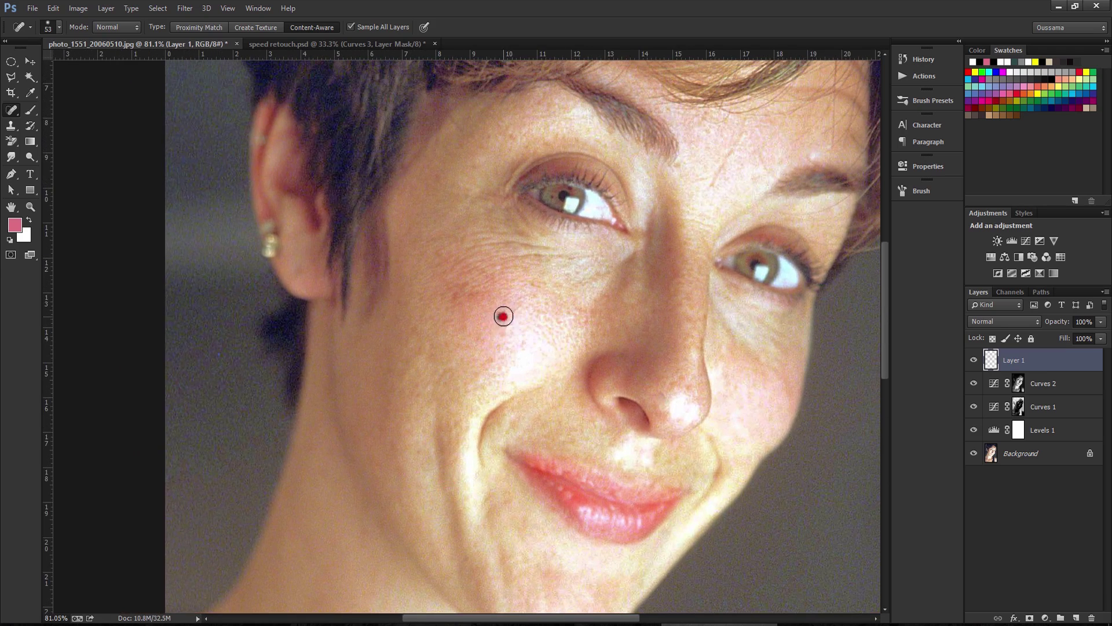
click(456, 299)
click(423, 295)
click(492, 357)
click(505, 326)
click(521, 309)
click(535, 283)
click(578, 311)
click(593, 311)
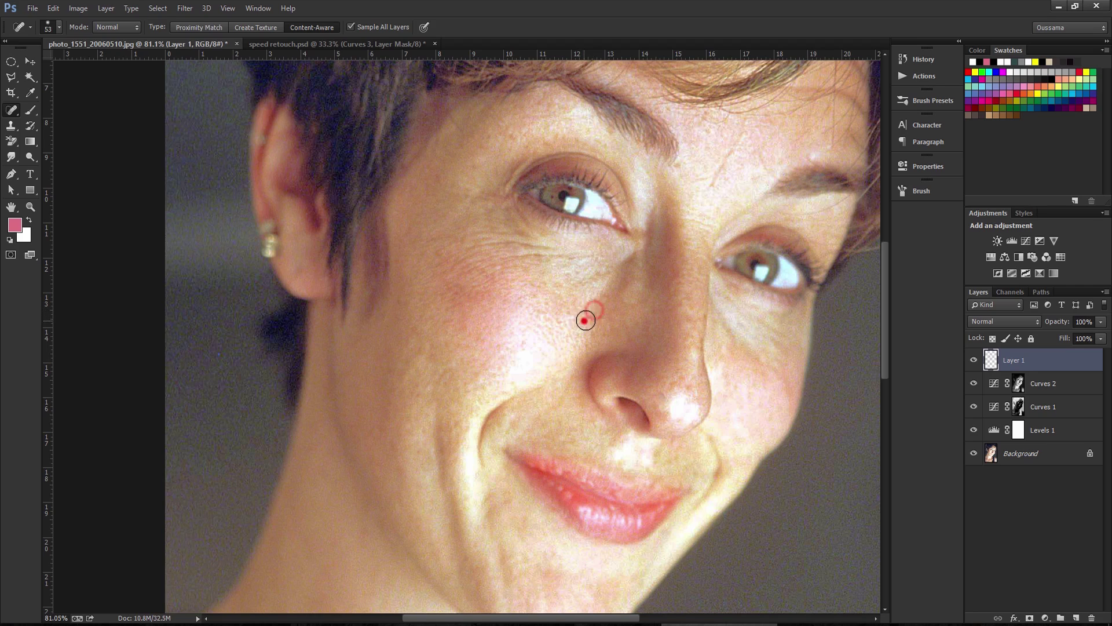
click(565, 319)
click(542, 299)
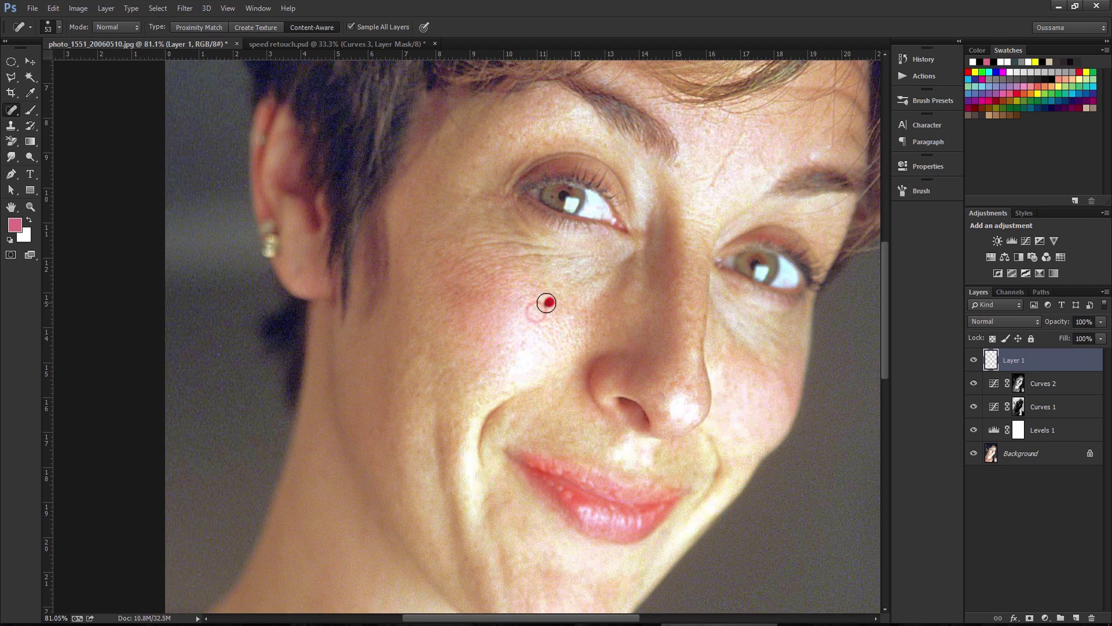
Compare Layer 1 on and off, then heal blemishes along the brows, forehead and outer cheek
click(973, 360)
click(974, 360)
click(395, 301)
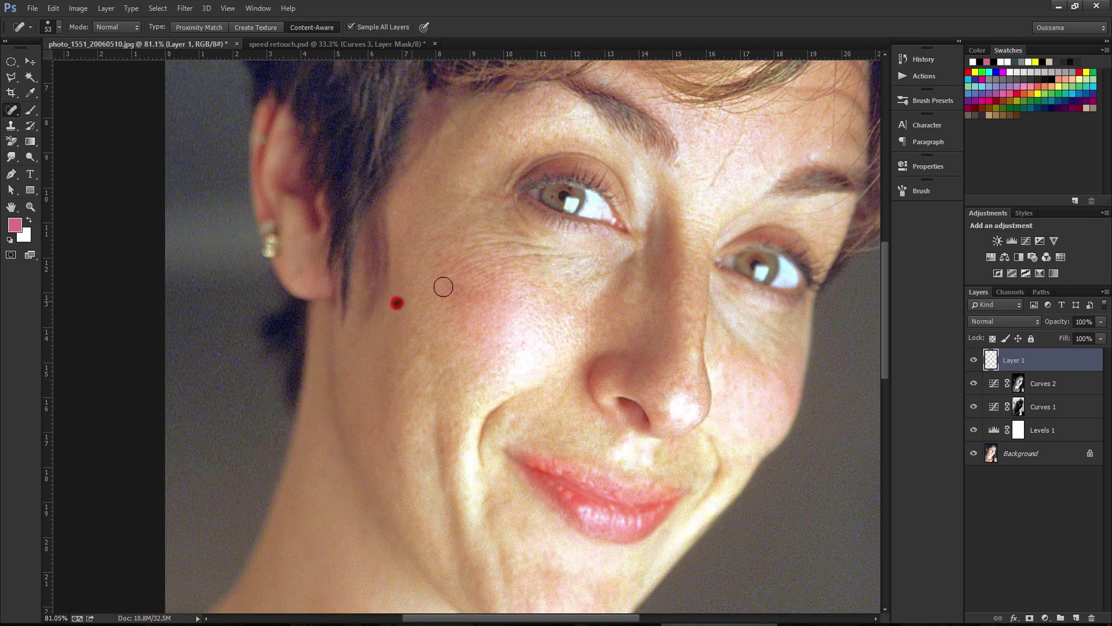
click(515, 137)
click(609, 132)
click(677, 168)
click(709, 132)
click(712, 184)
drag(712, 184, 750, 116)
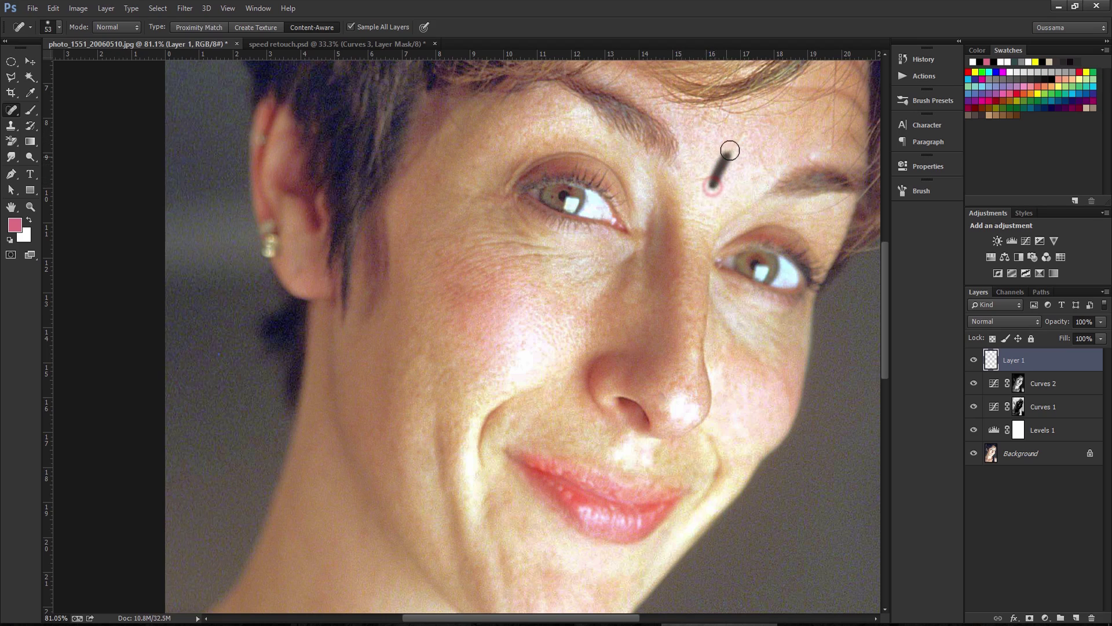
click(767, 169)
click(699, 181)
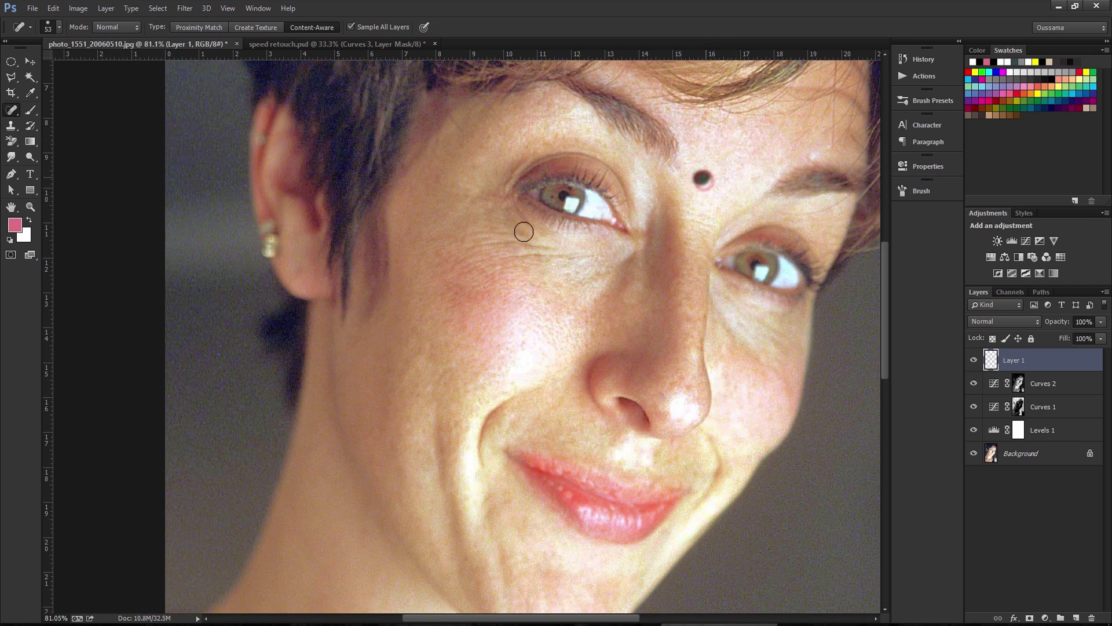
click(454, 296)
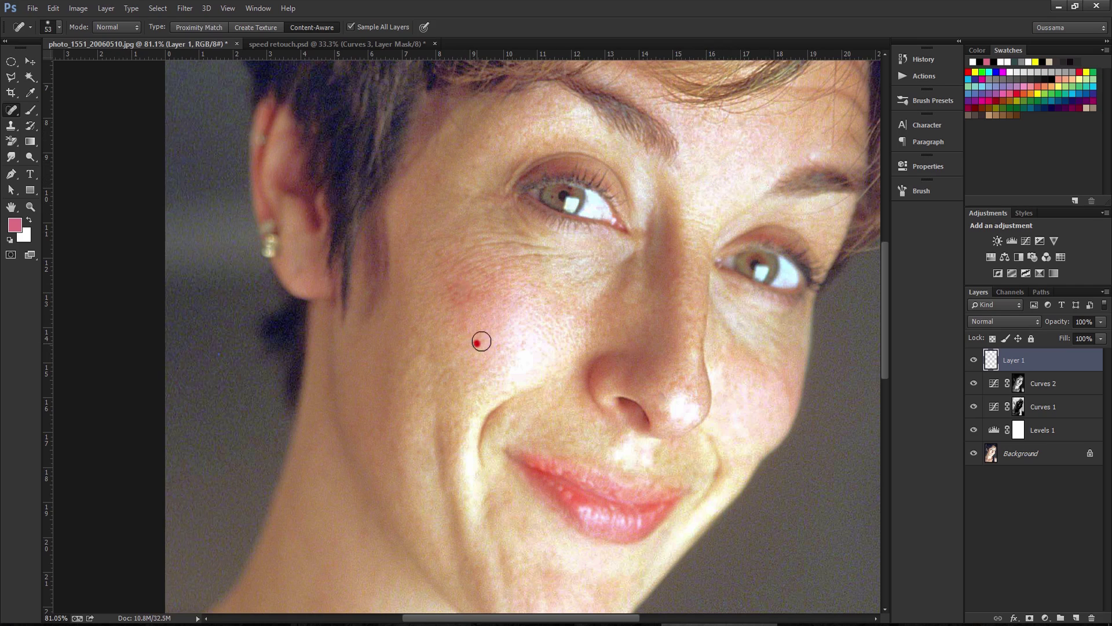
Zoom out to the whole portrait and toggle Layer 1 to compare the healing
drag(593, 371, 553, 378)
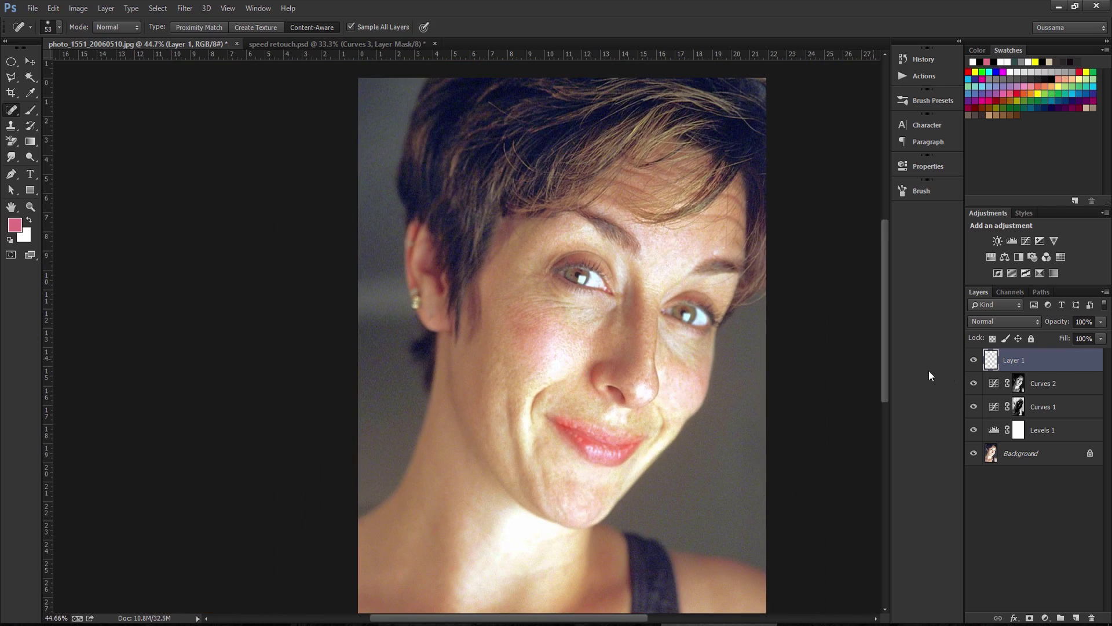
click(973, 360)
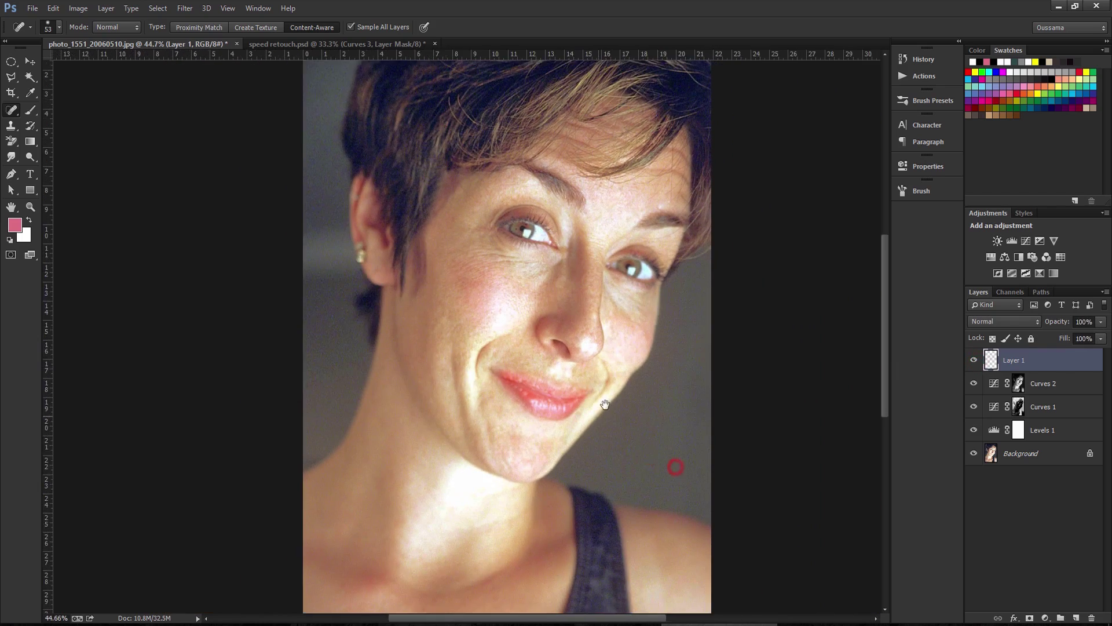
drag(680, 471, 599, 390)
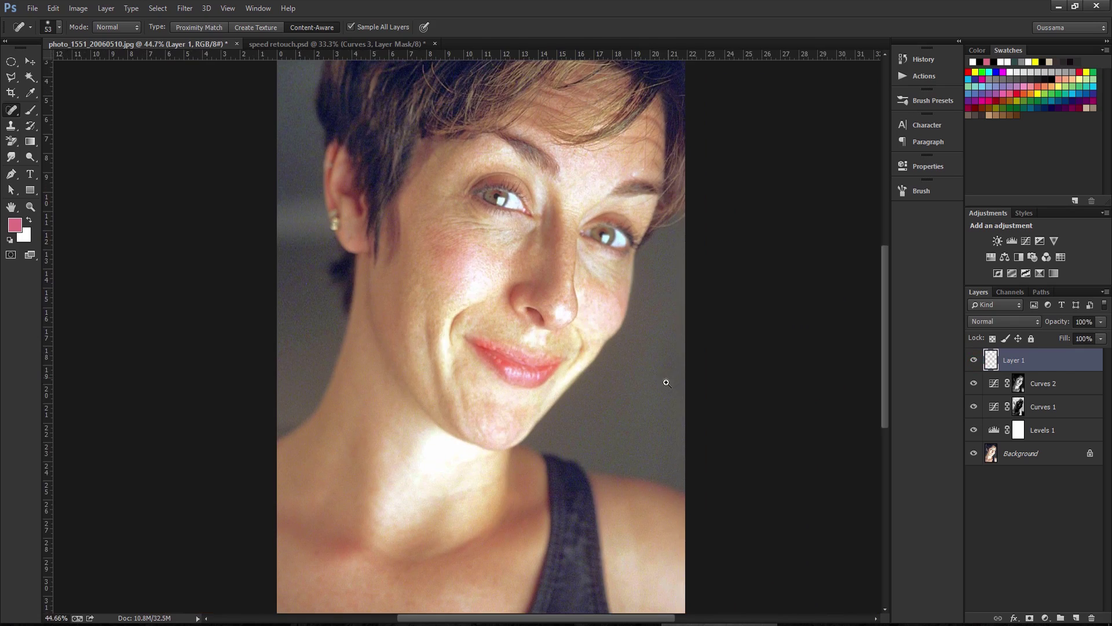
key(ctrl+minus)
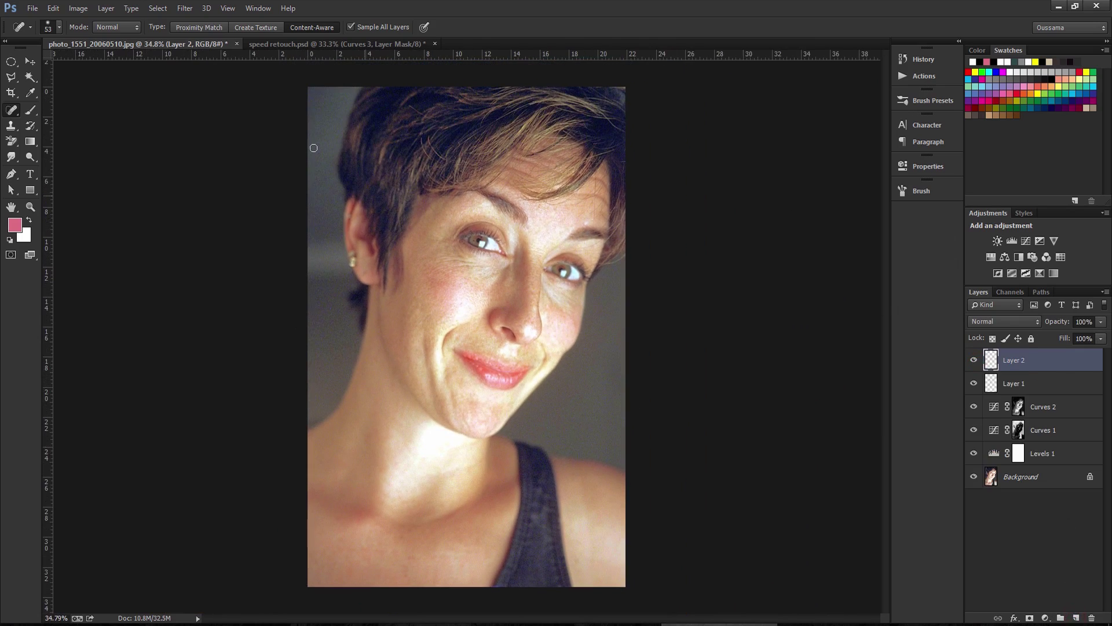
Apply the merged visible image into Layer 2
click(81, 11)
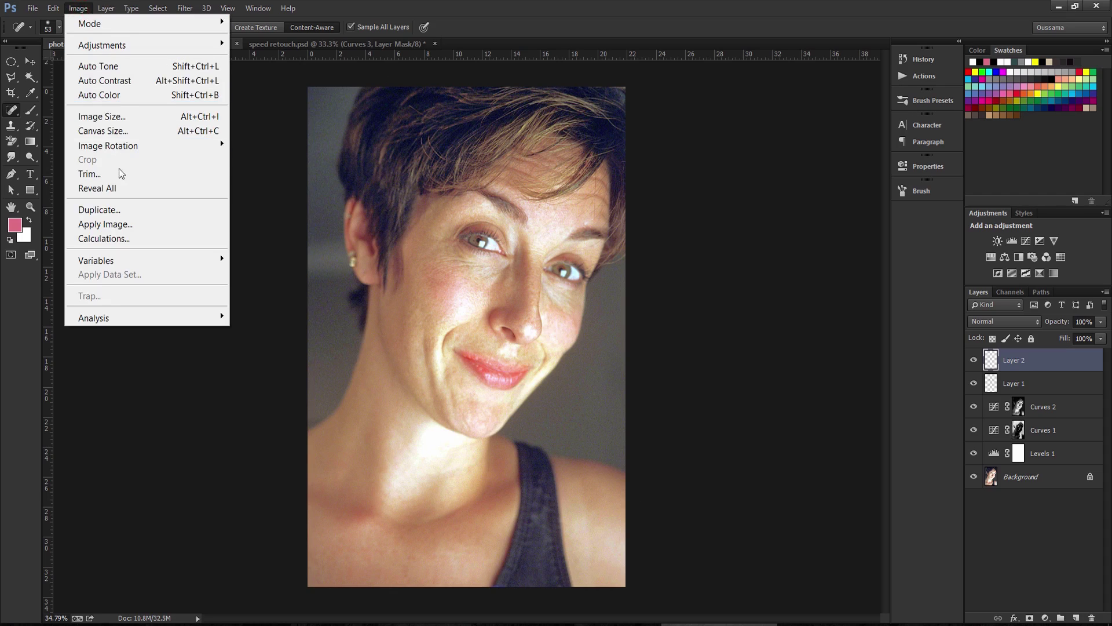
click(122, 229)
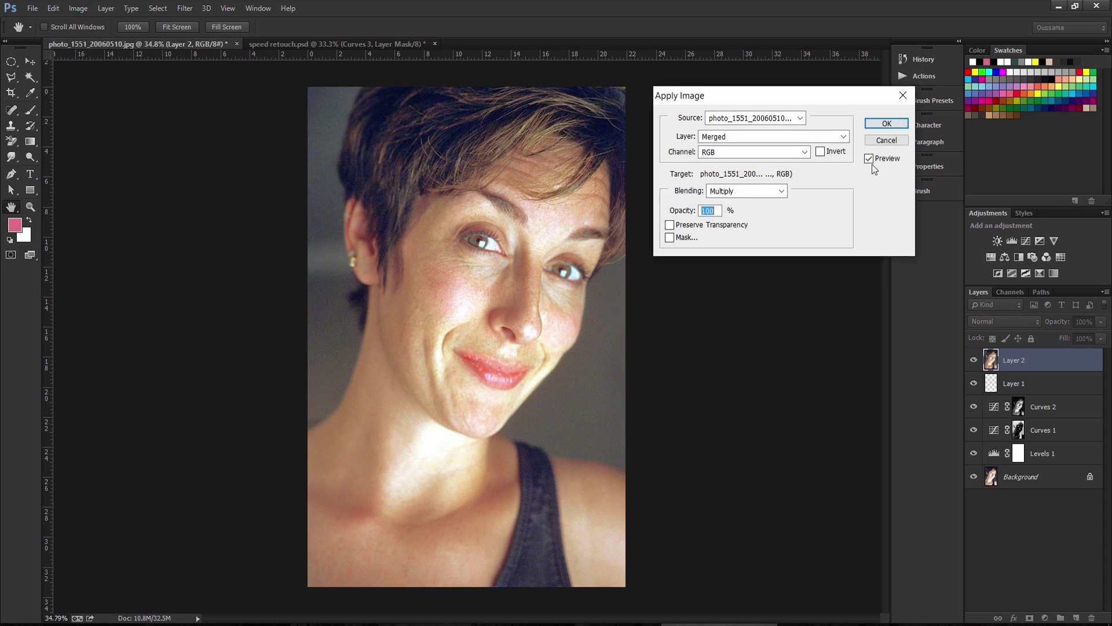
click(887, 124)
key(j)
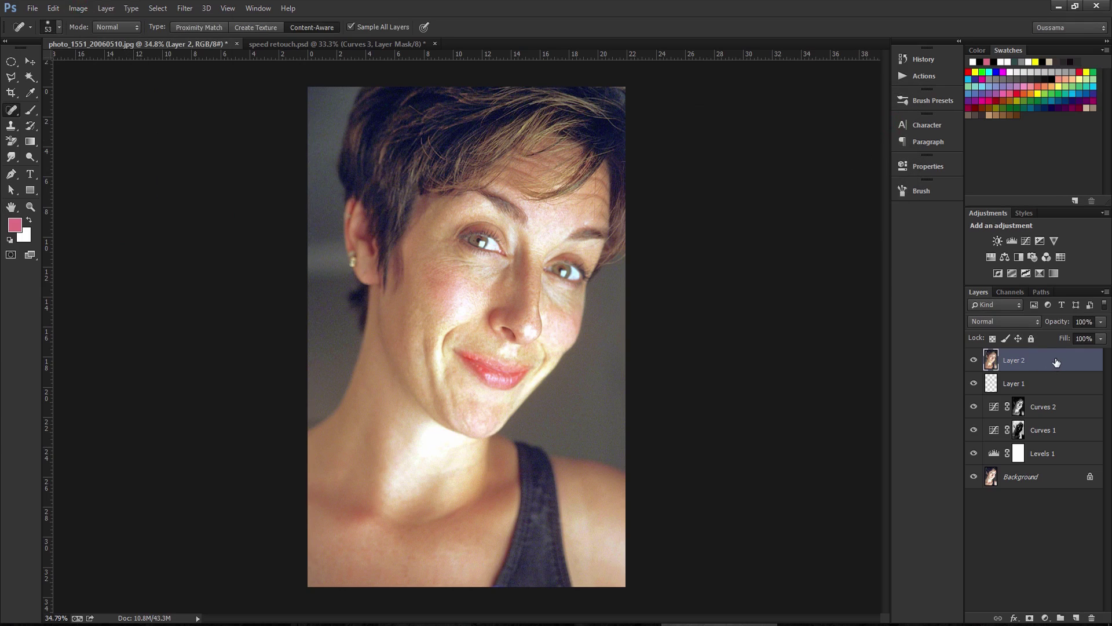
Duplicate Layer 2 as Layer 2 copy, hide the copy, and select Layer 2
right_click(1056, 364)
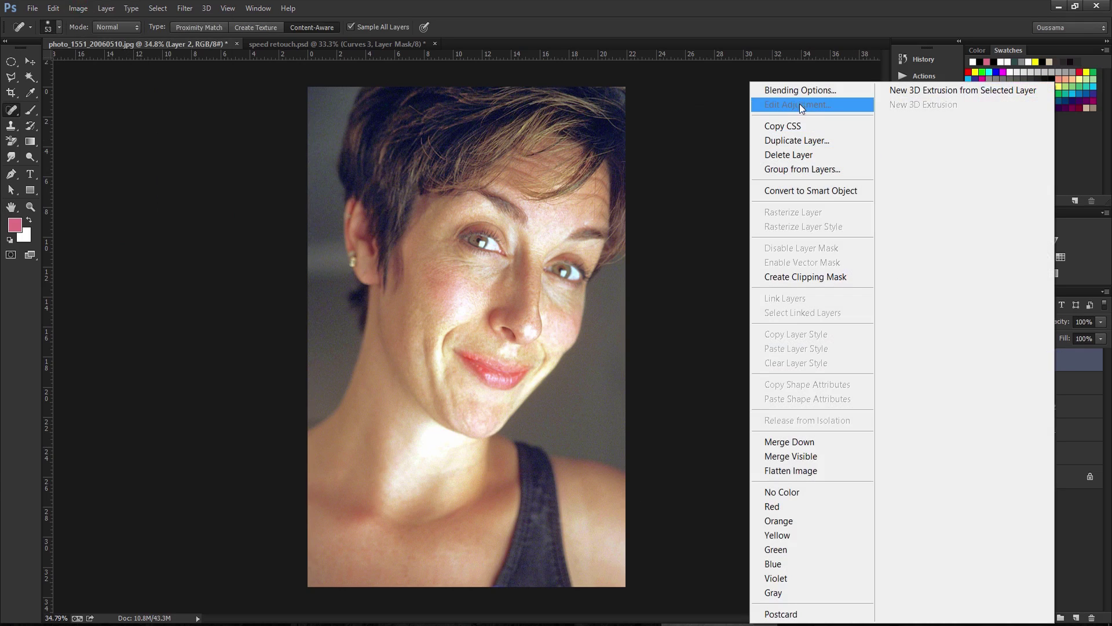
click(799, 141)
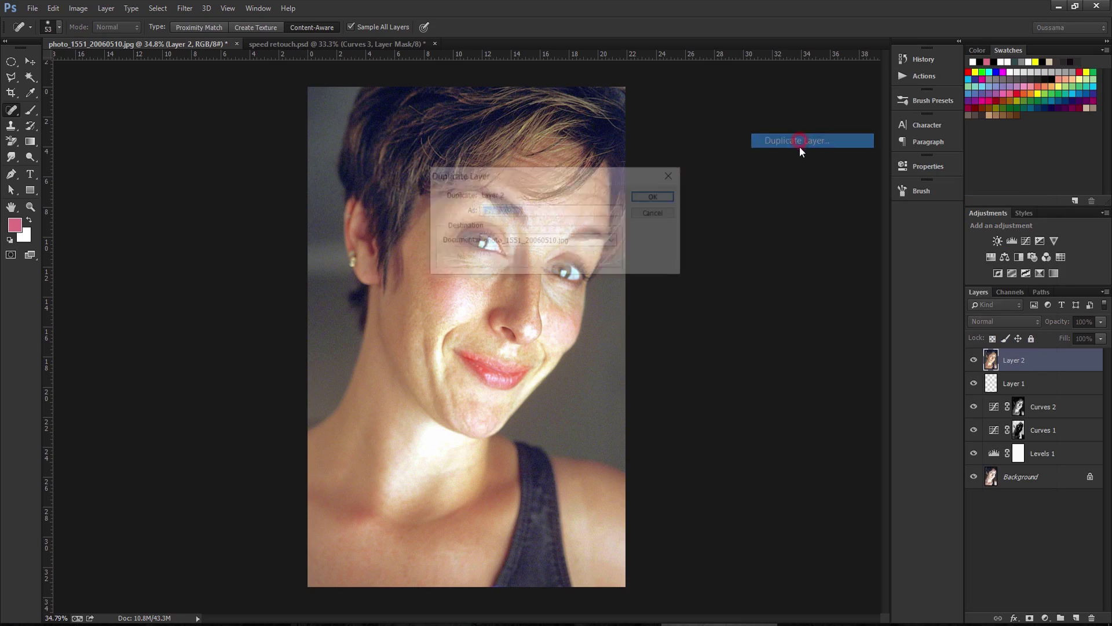
click(664, 197)
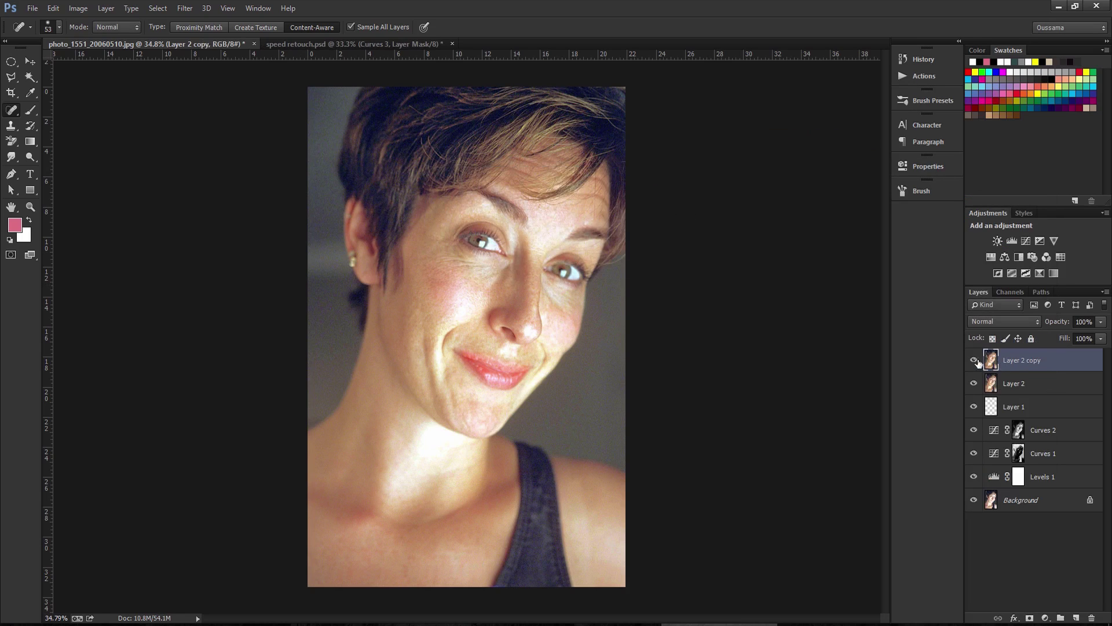
click(974, 360)
click(1037, 384)
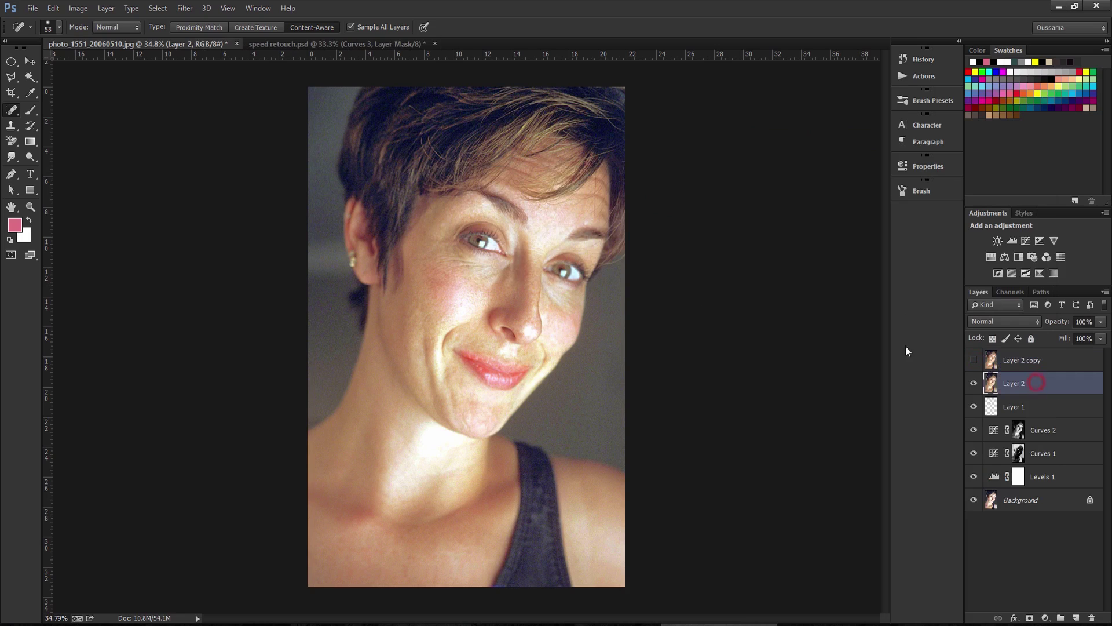
Give Layer 2 a 10-pixel Gaussian Blur, then select Layer 2 copy and make it visible
click(184, 8)
mouse_move(261, 174)
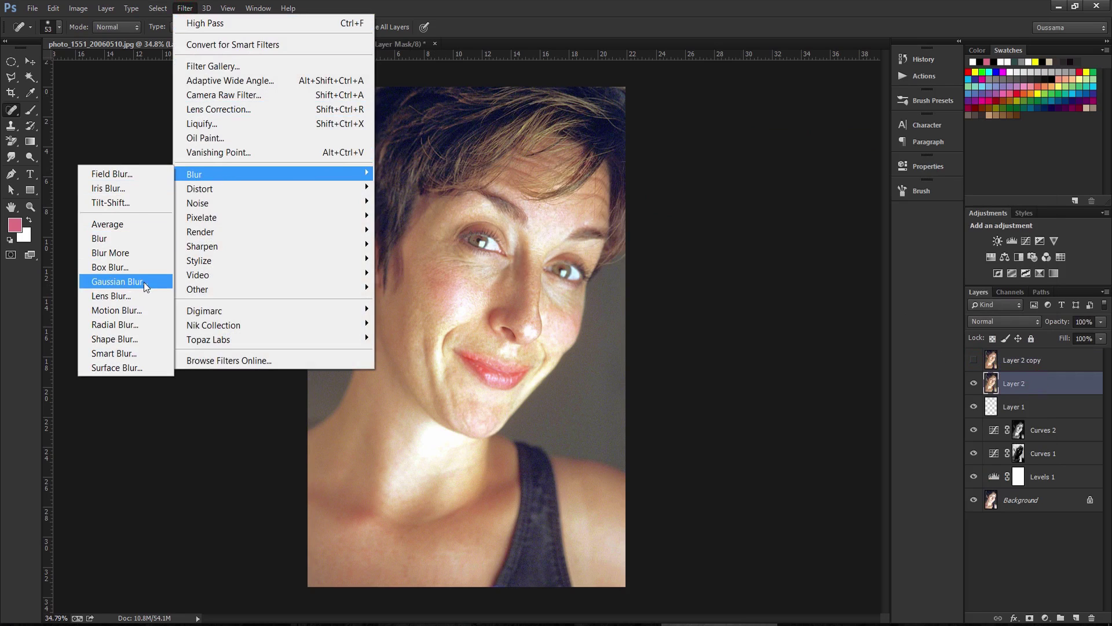
click(139, 282)
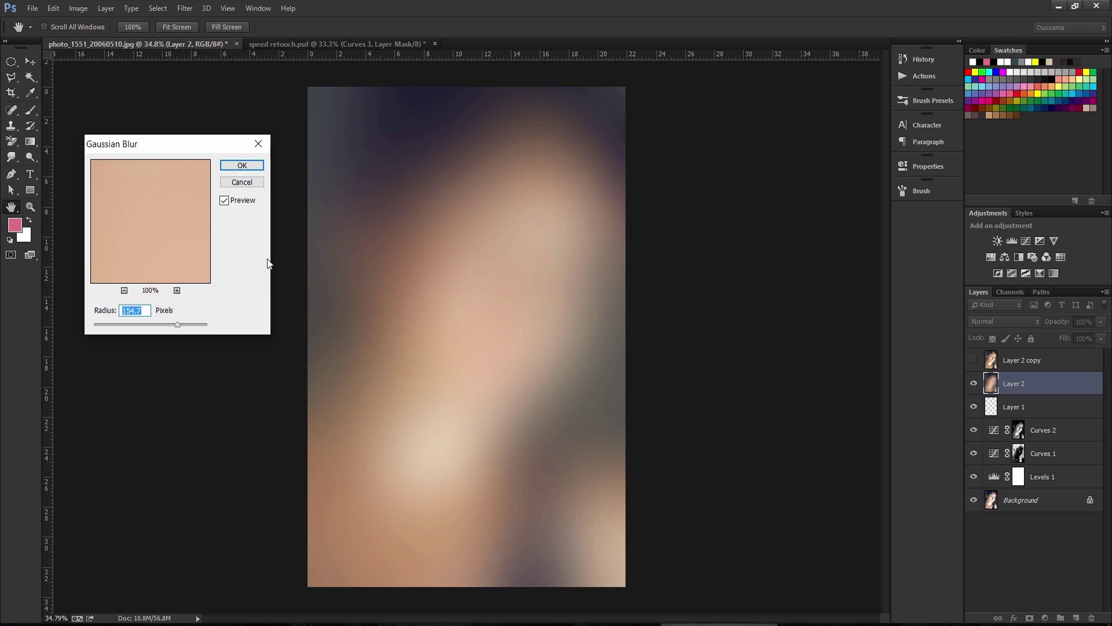
text(10)
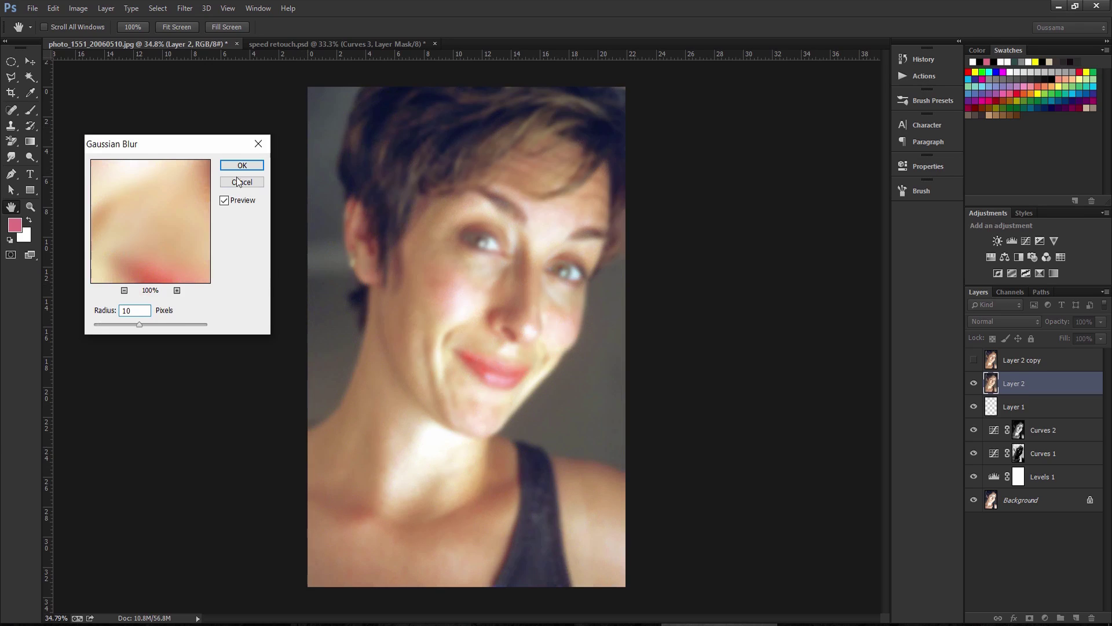
drag(254, 150, 744, 137)
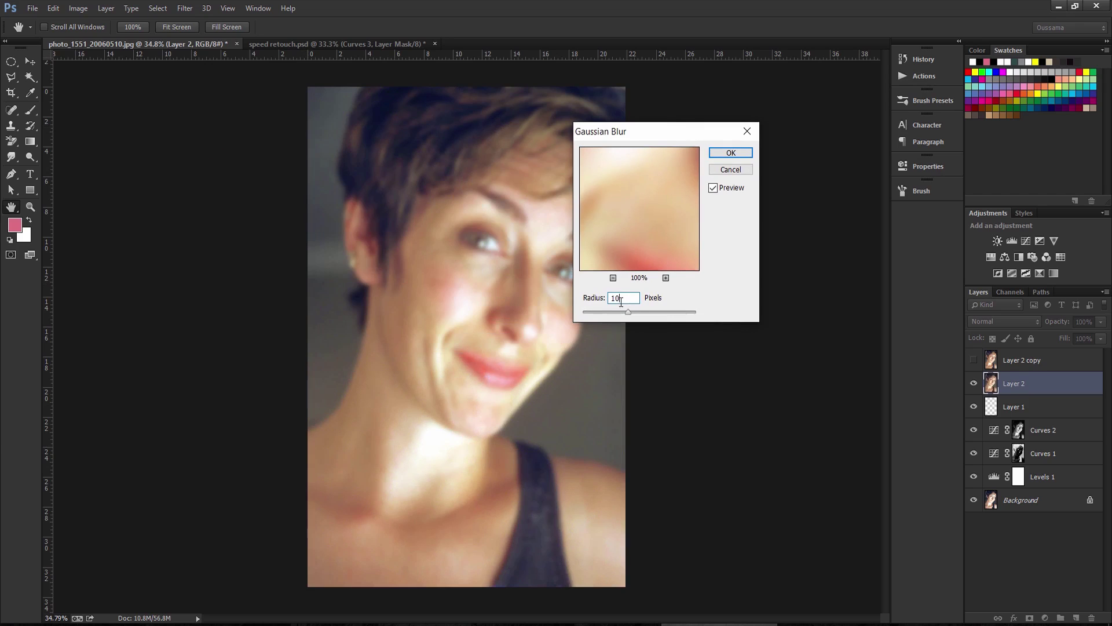
click(732, 153)
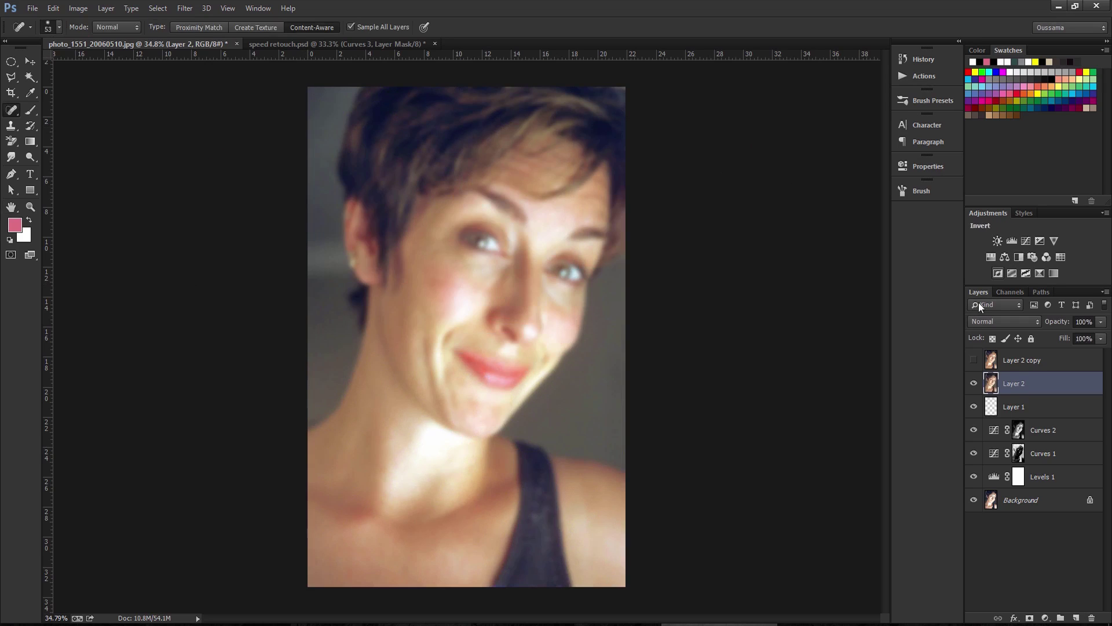
click(1022, 358)
click(974, 360)
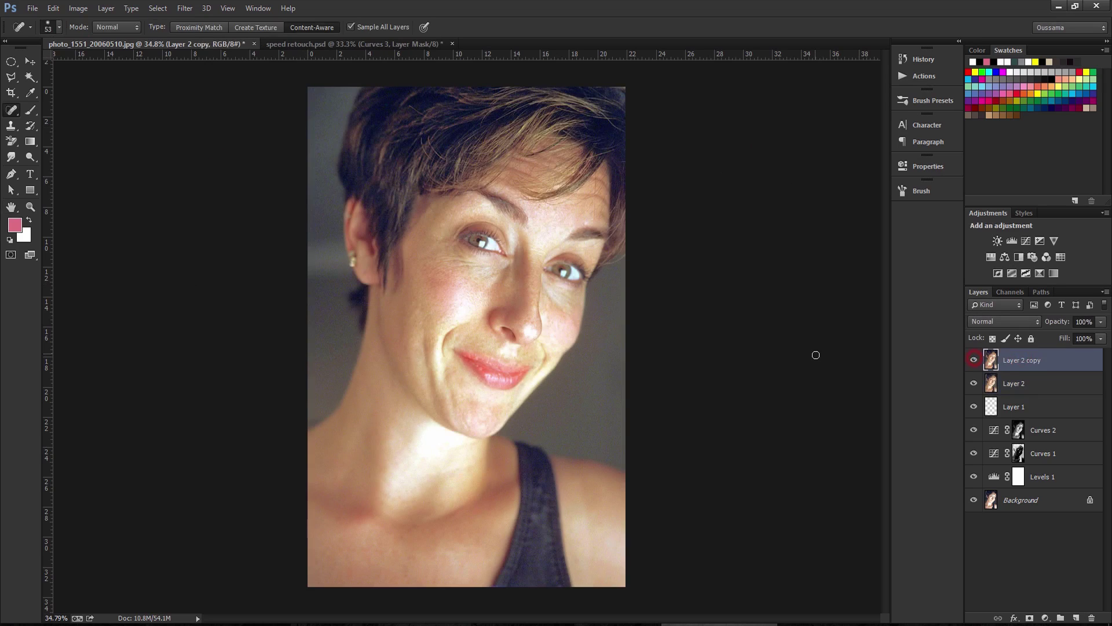
Set Layer 2 copy to Linear Light blending and apply a 4-pixel High Pass filter
click(992, 321)
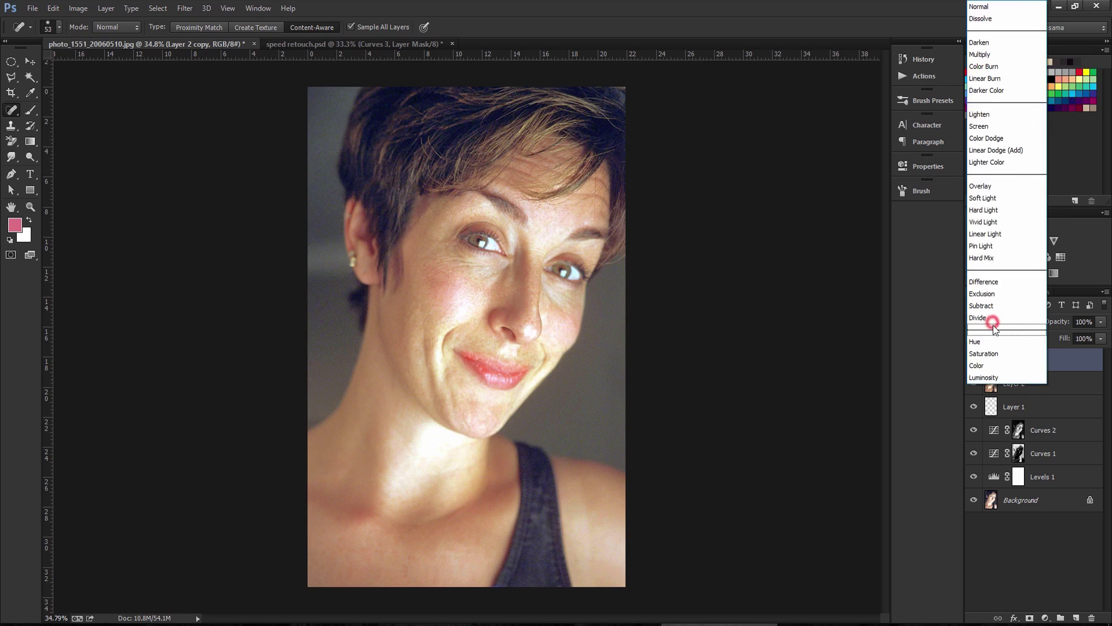
click(985, 233)
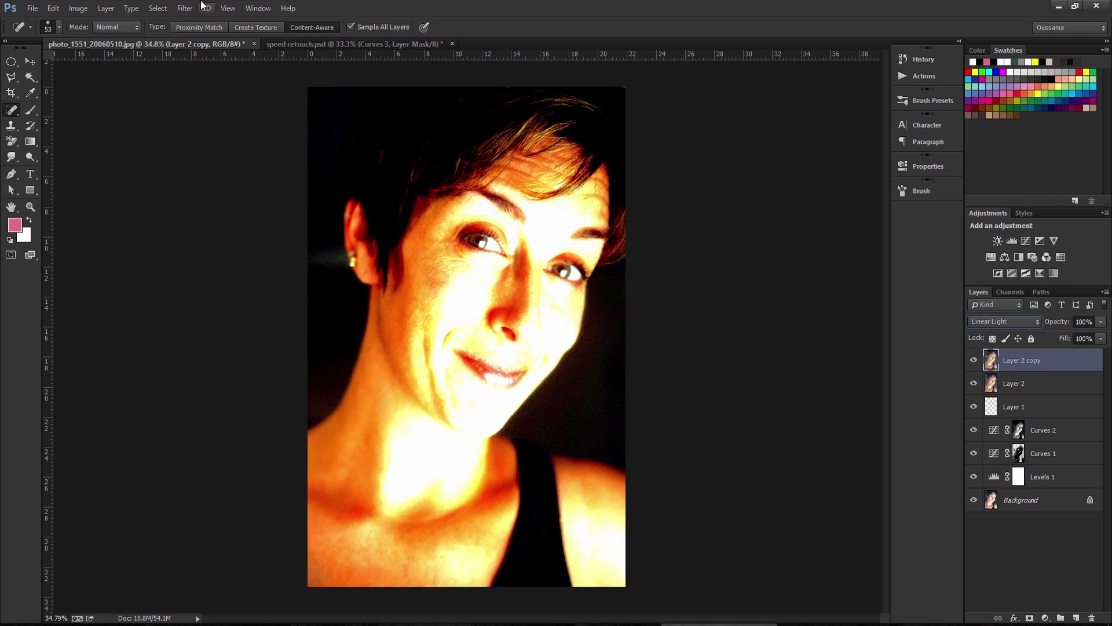
click(183, 10)
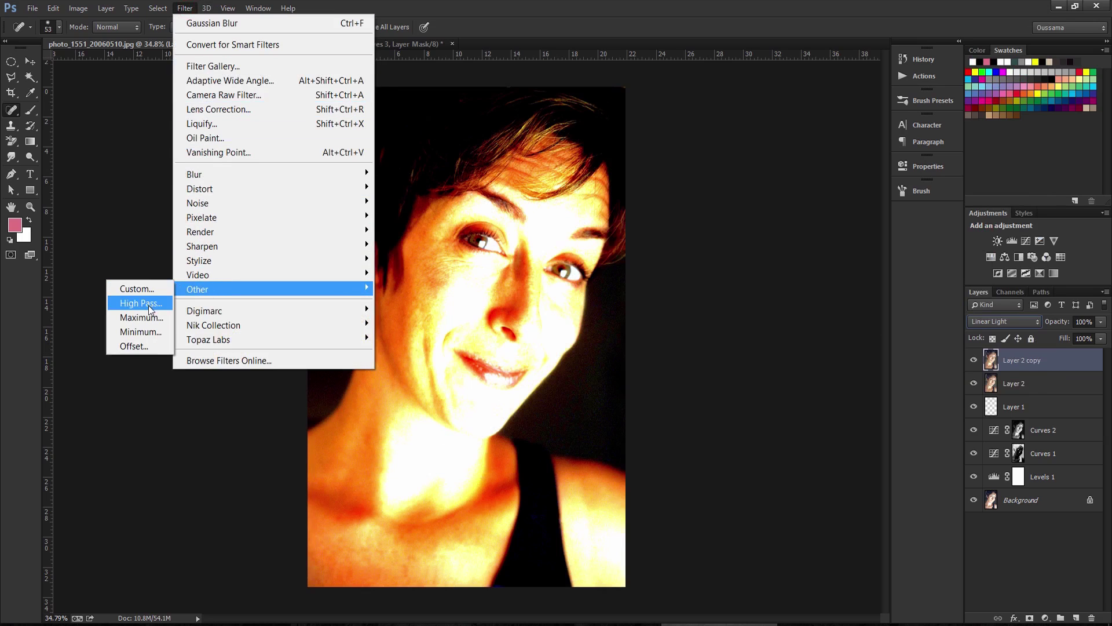
mouse_move(197, 289)
click(148, 305)
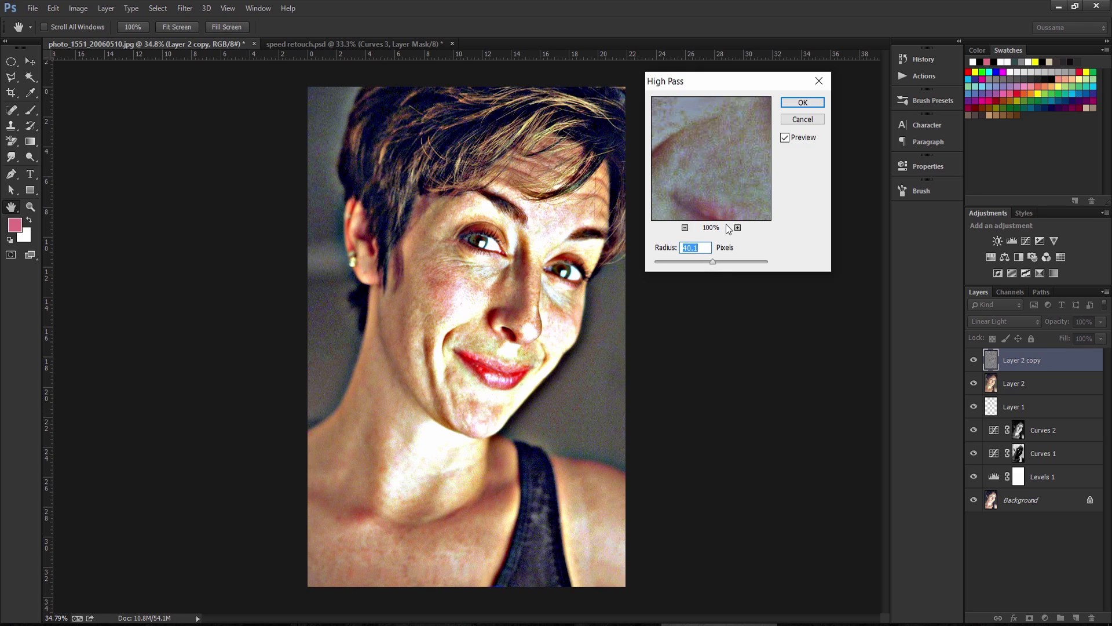
text(1)
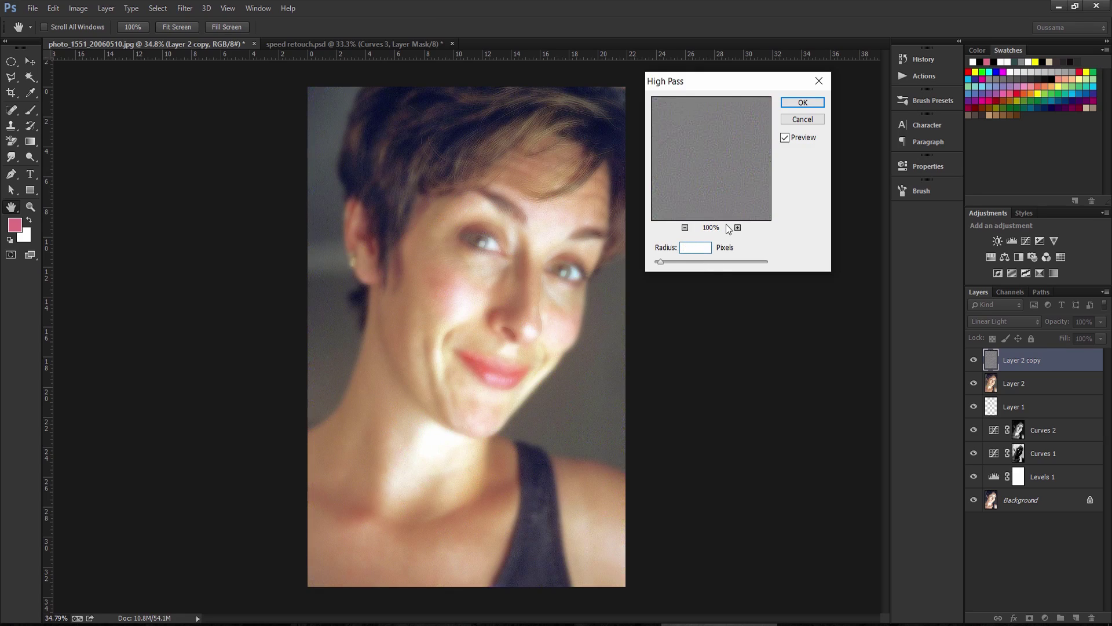
click(797, 107)
key(j)
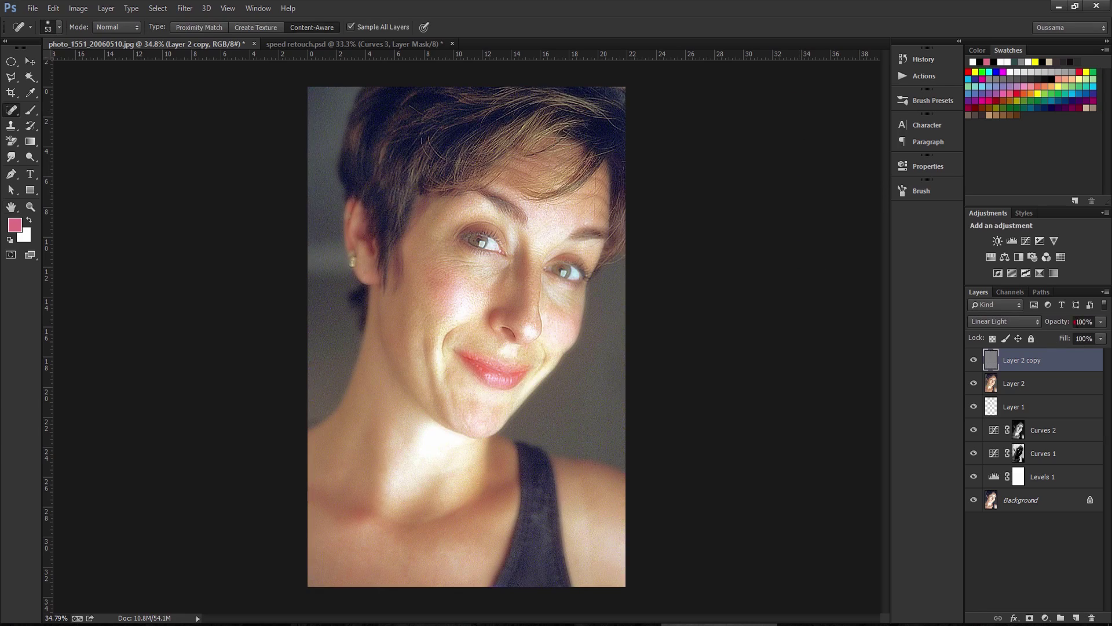
Set Layer 2 to 75% opacity, clip Layer 2 copy to it, and add a white mask
text(40)
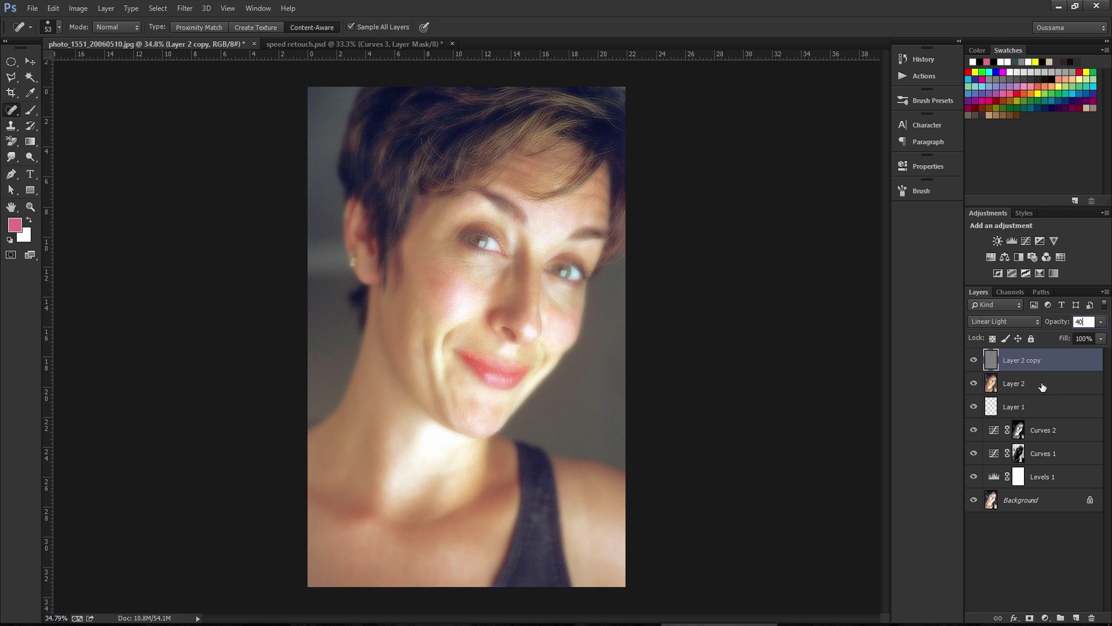
click(1042, 385)
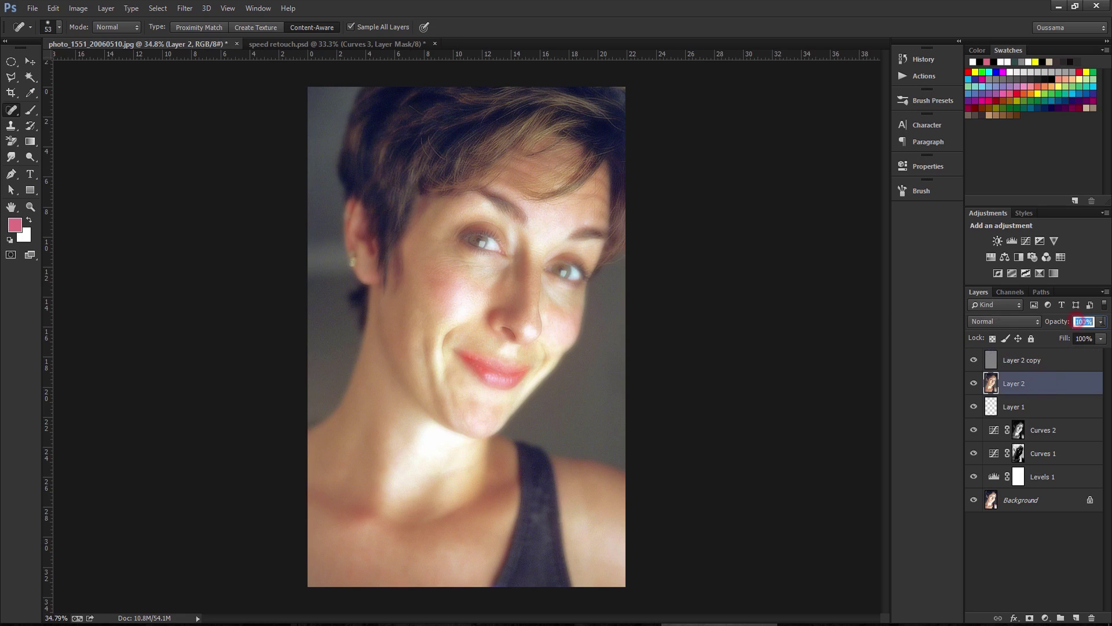
text(5)
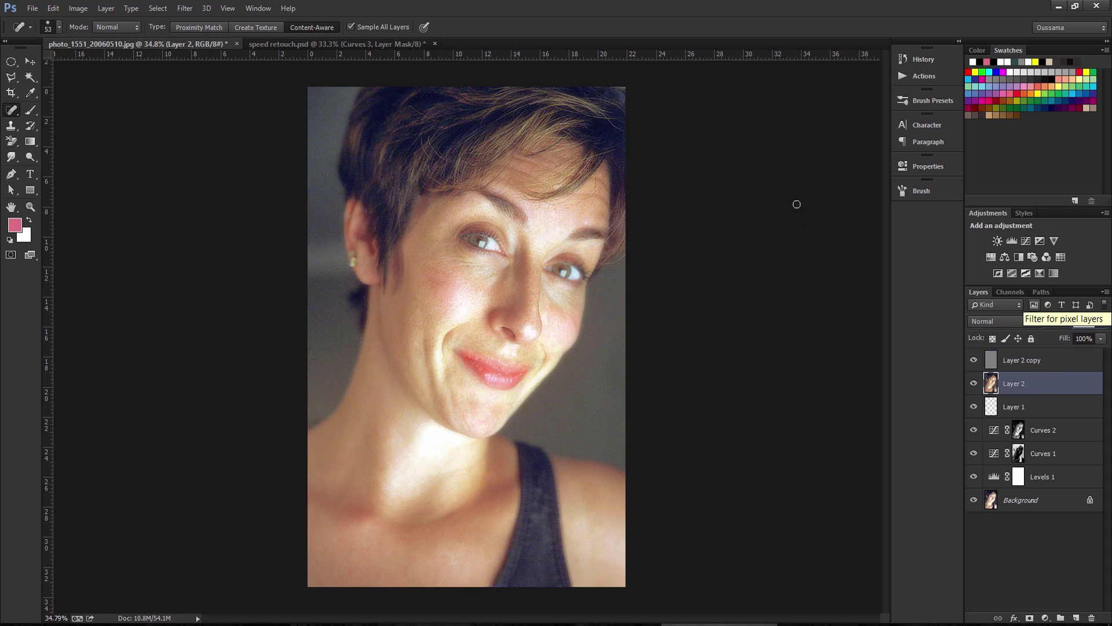
click(1046, 360)
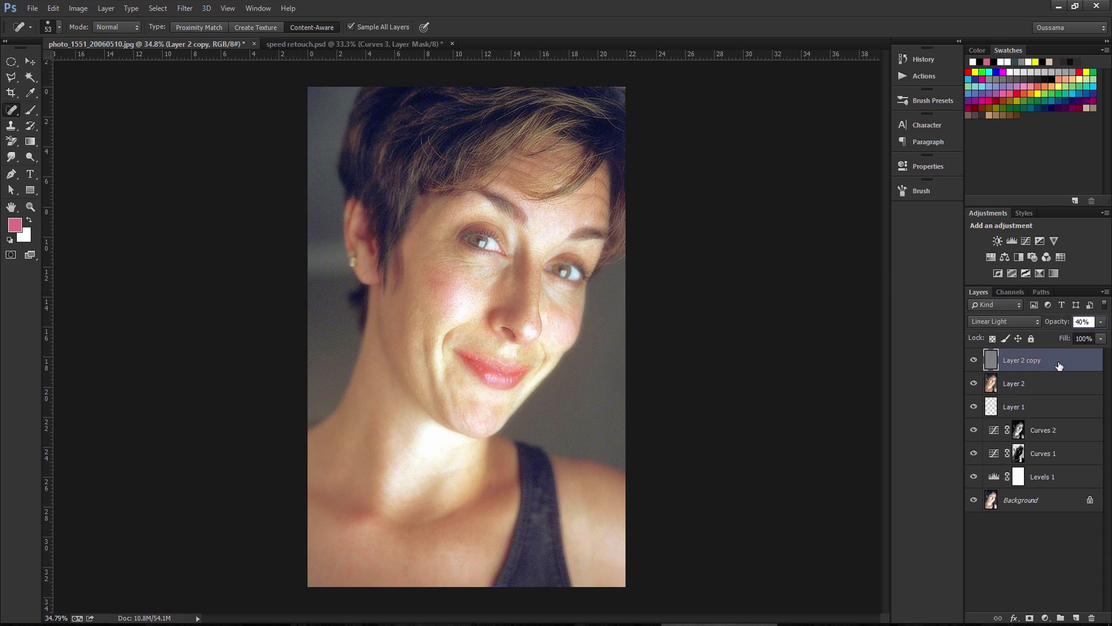
right_click(1062, 360)
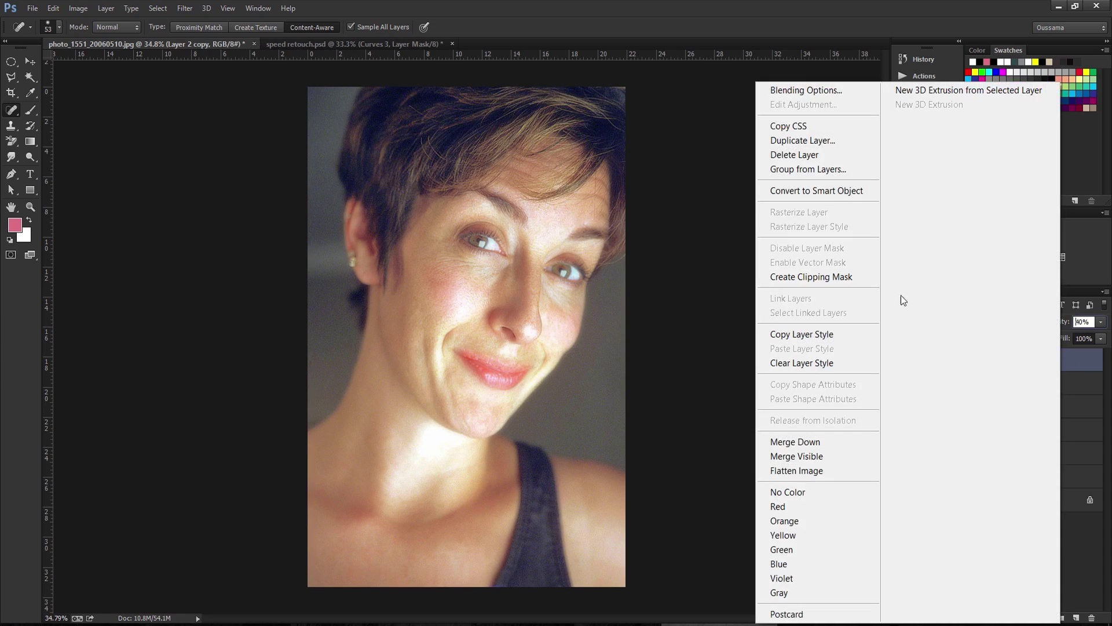
click(826, 278)
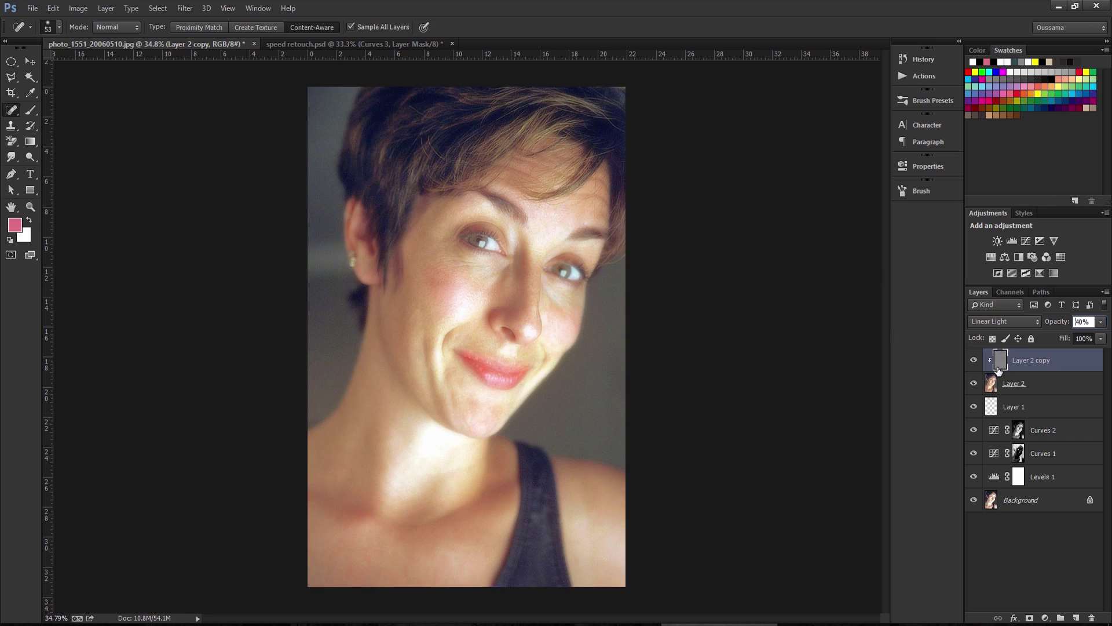
click(1046, 385)
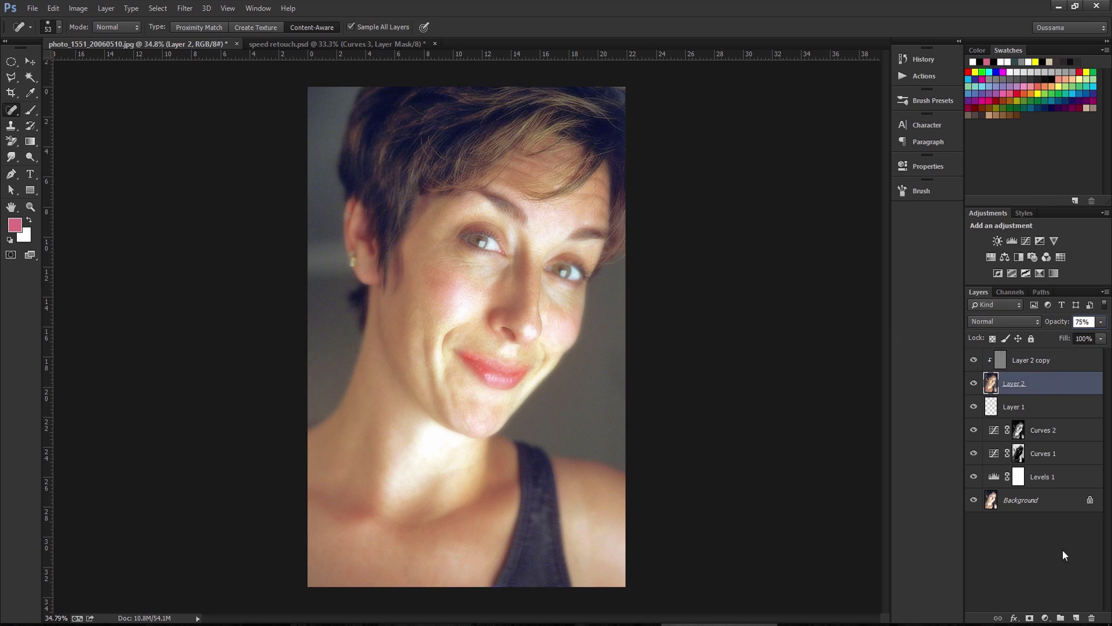
click(1029, 618)
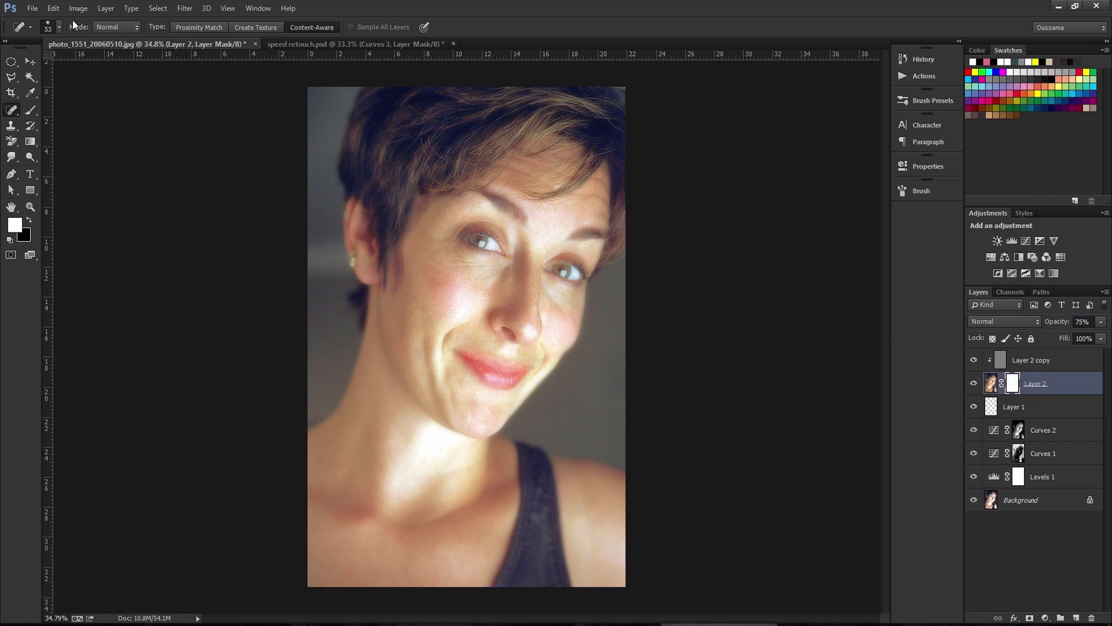
Fill Layer 2's mask with black, hiding the smoothing, and keep the mask targeted
click(57, 9)
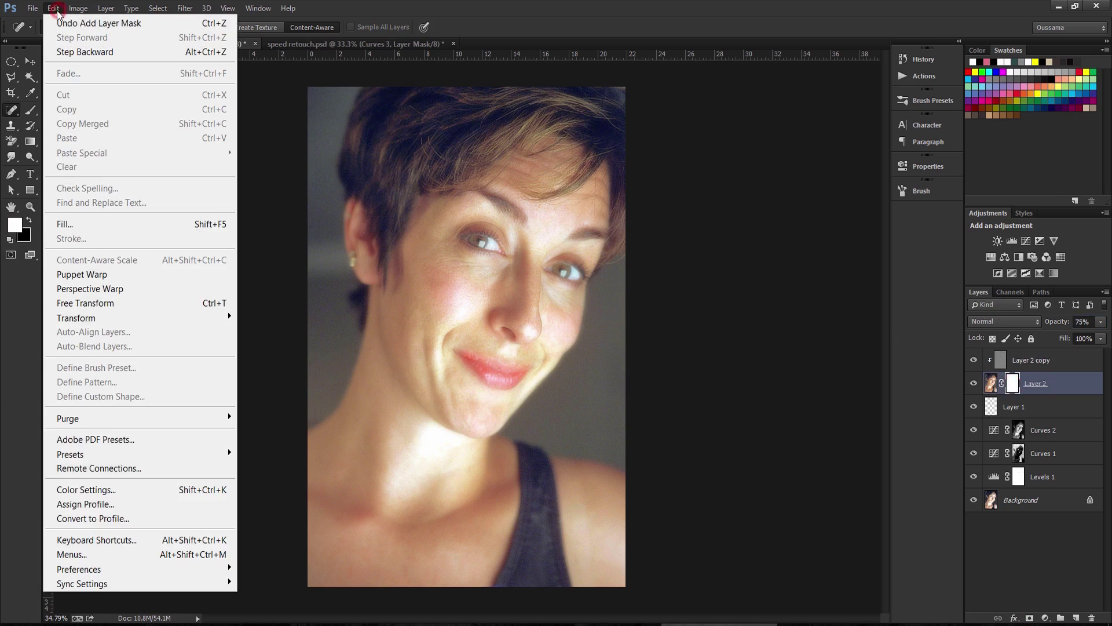
click(83, 229)
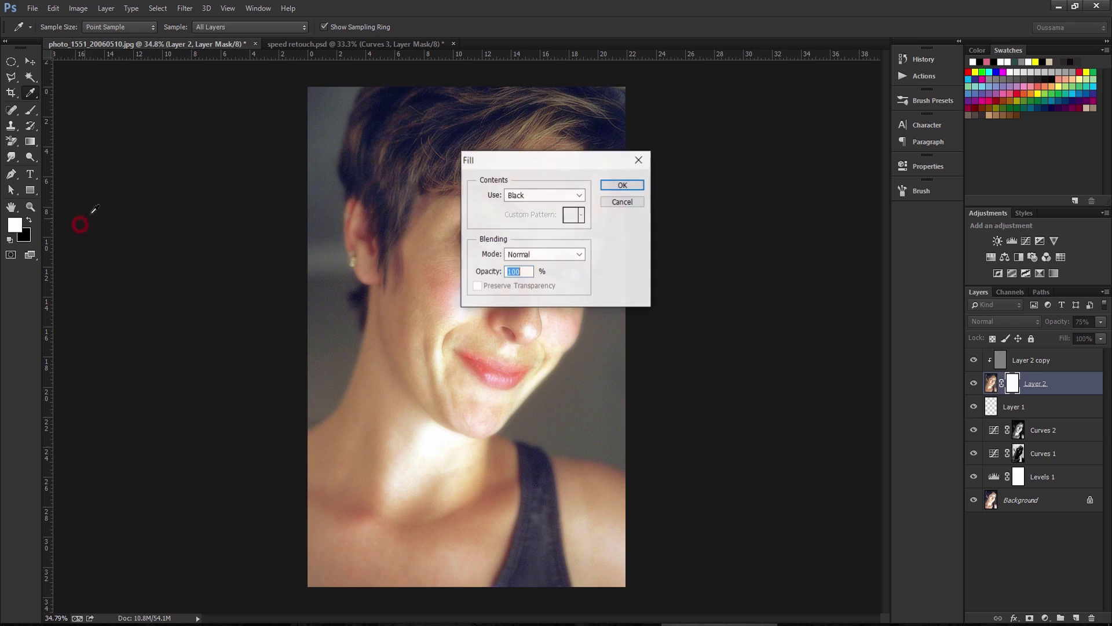
click(572, 194)
click(548, 302)
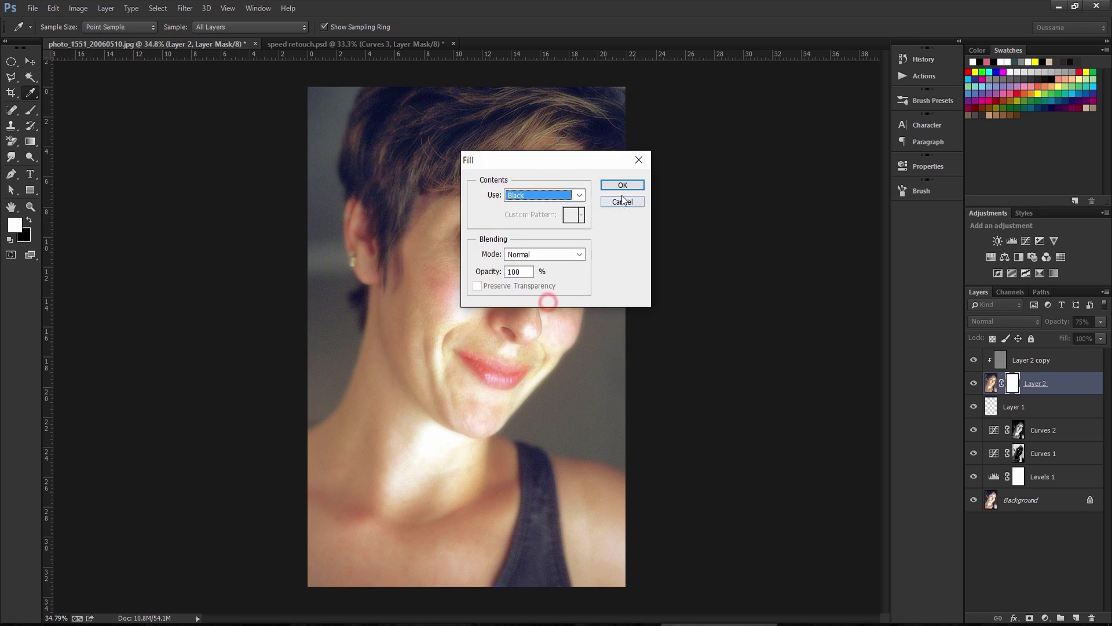
click(623, 184)
key(j)
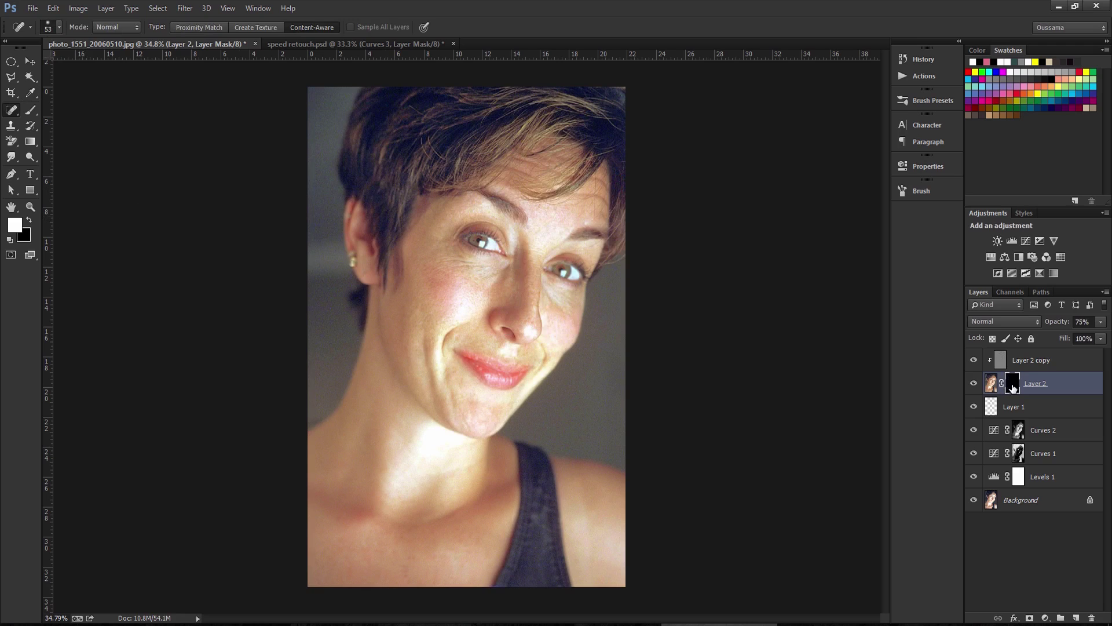
alt+click(1013, 385)
Pick the Brush tool at lower opacity and reset the brush presets to the default set
click(36, 111)
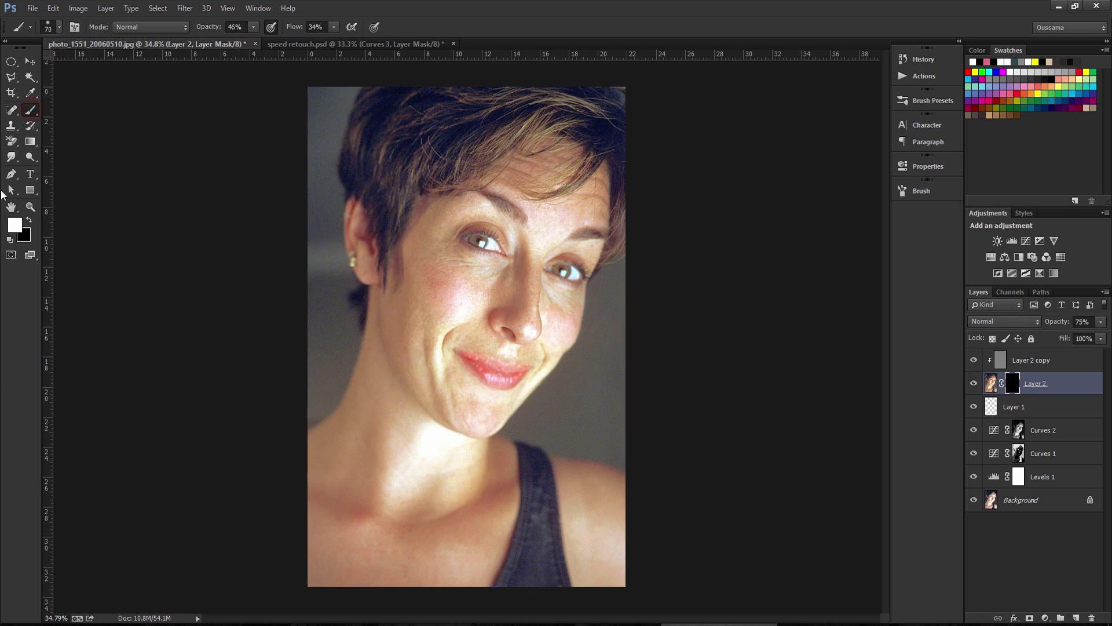
drag(211, 25, 203, 23)
click(59, 27)
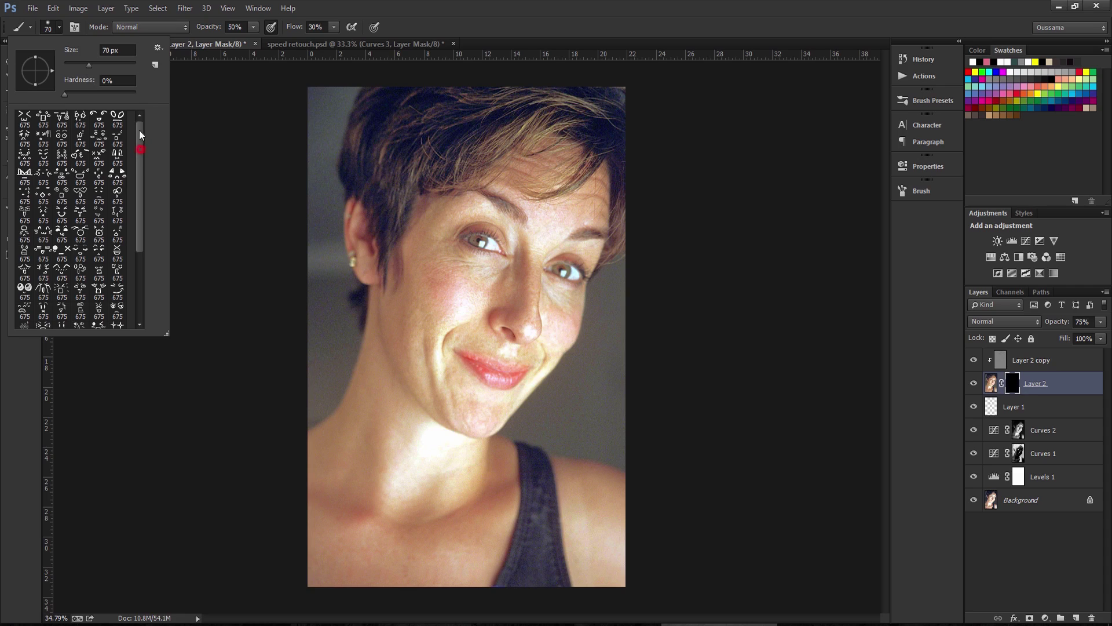
click(158, 48)
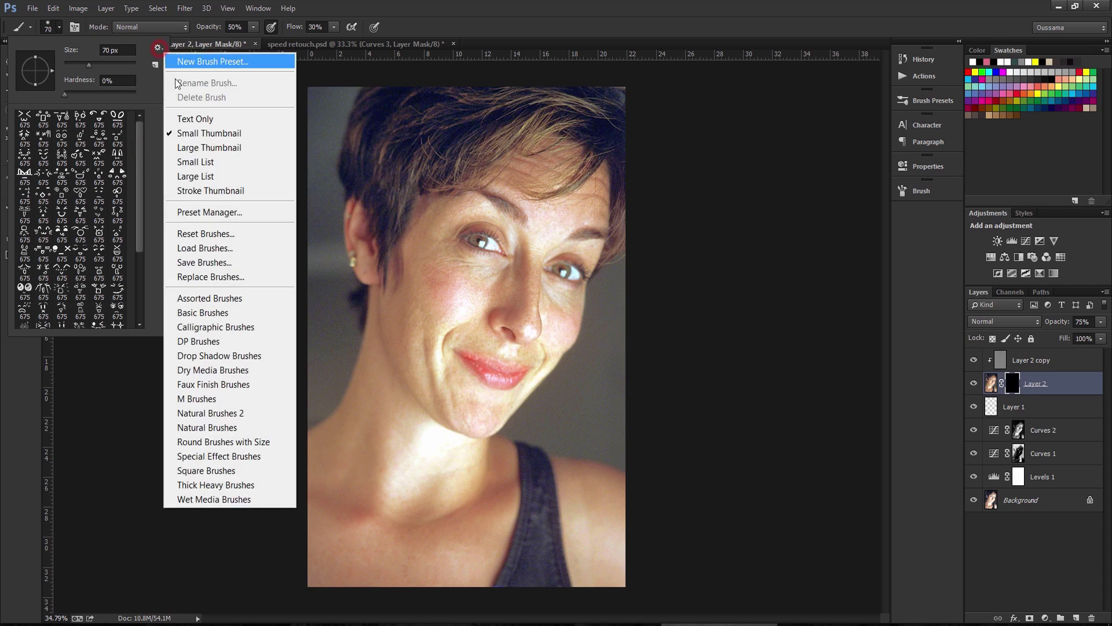
click(217, 234)
click(512, 242)
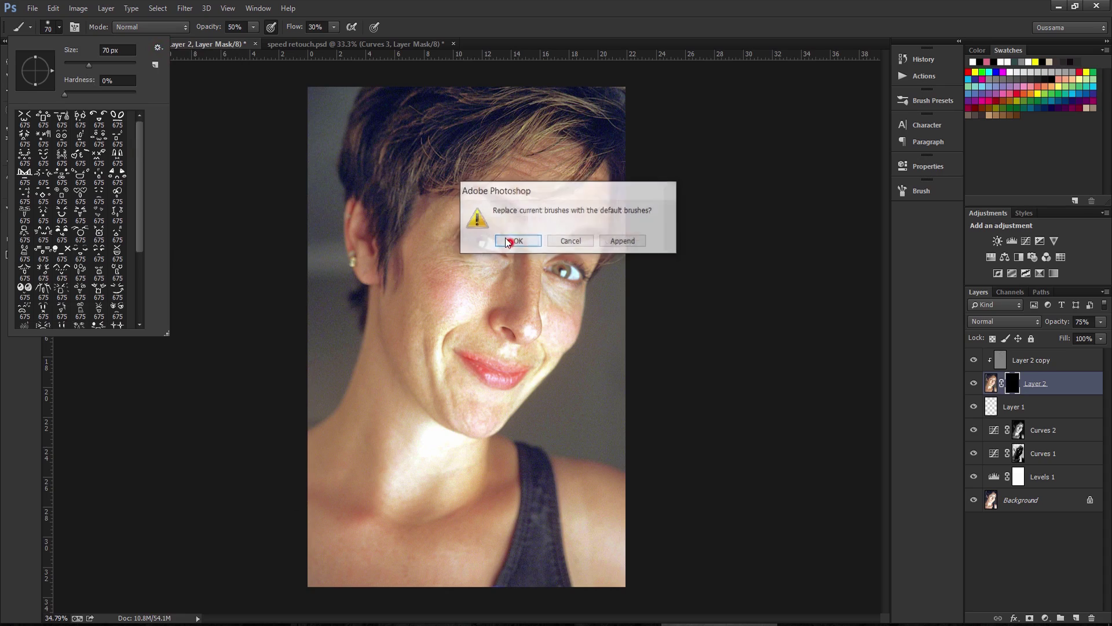
click(565, 241)
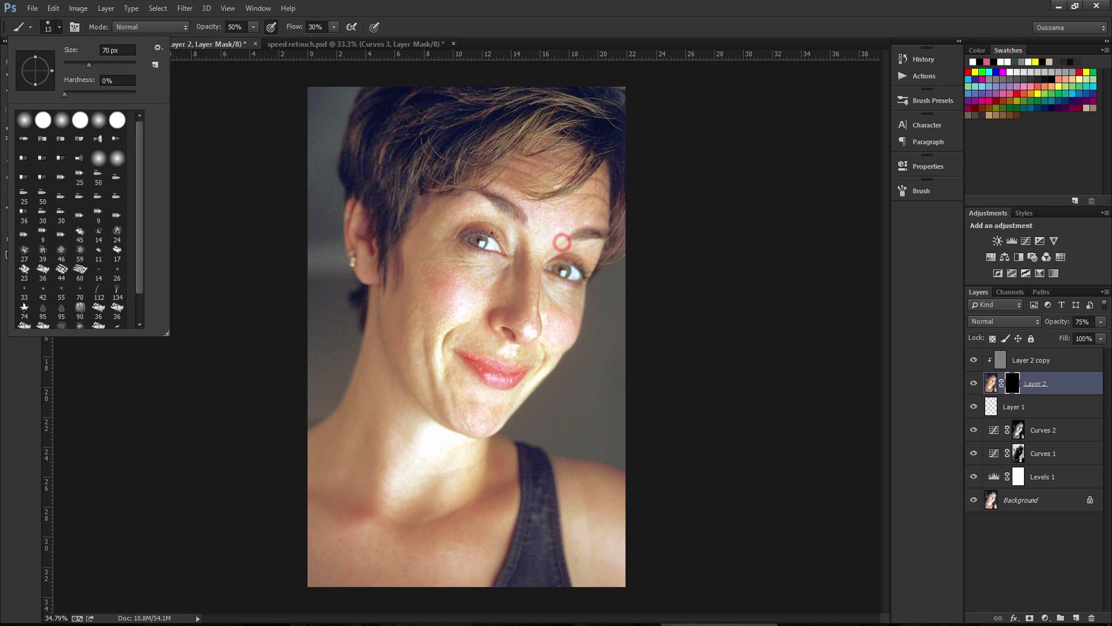
click(515, 5)
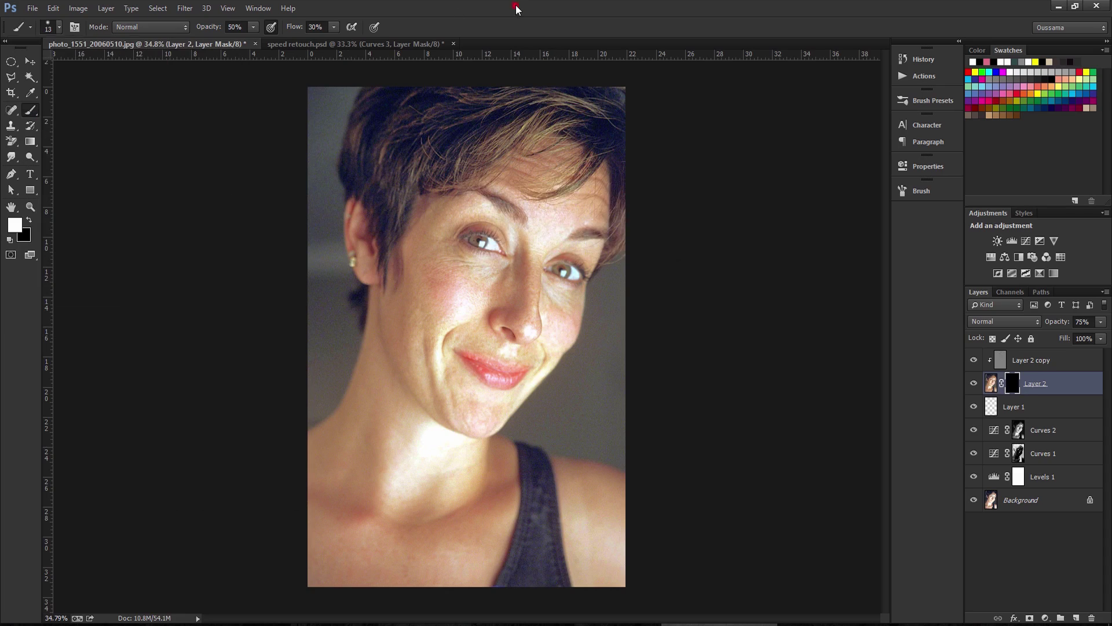
Size the brush to about 283 then 153 px and paint white over the cheek, under-eye and brow
drag(492, 301, 523, 290)
click(60, 27)
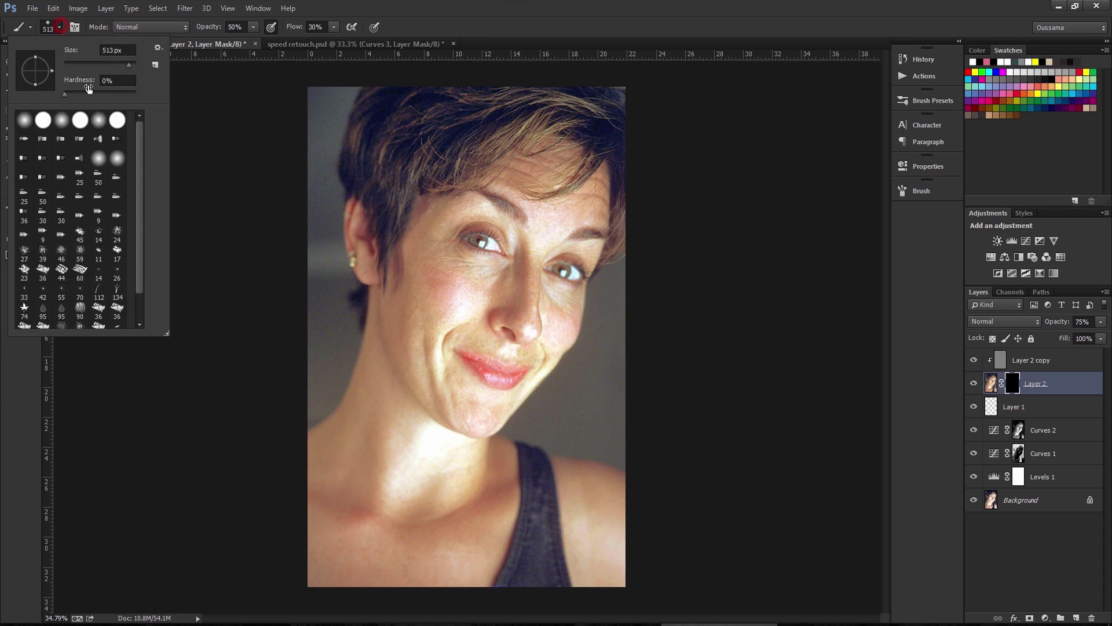
click(486, 12)
mouse_move(467, 298)
mouse_down()
mouse_move(438, 269)
mouse_move(455, 298)
mouse_up()
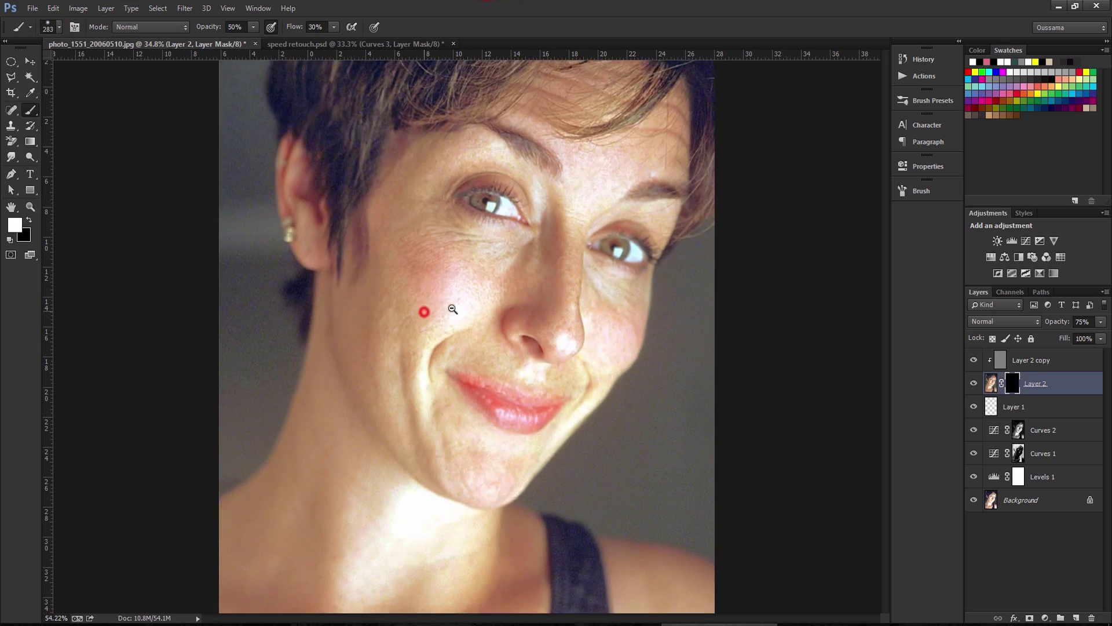
click(435, 255)
drag(434, 261, 424, 257)
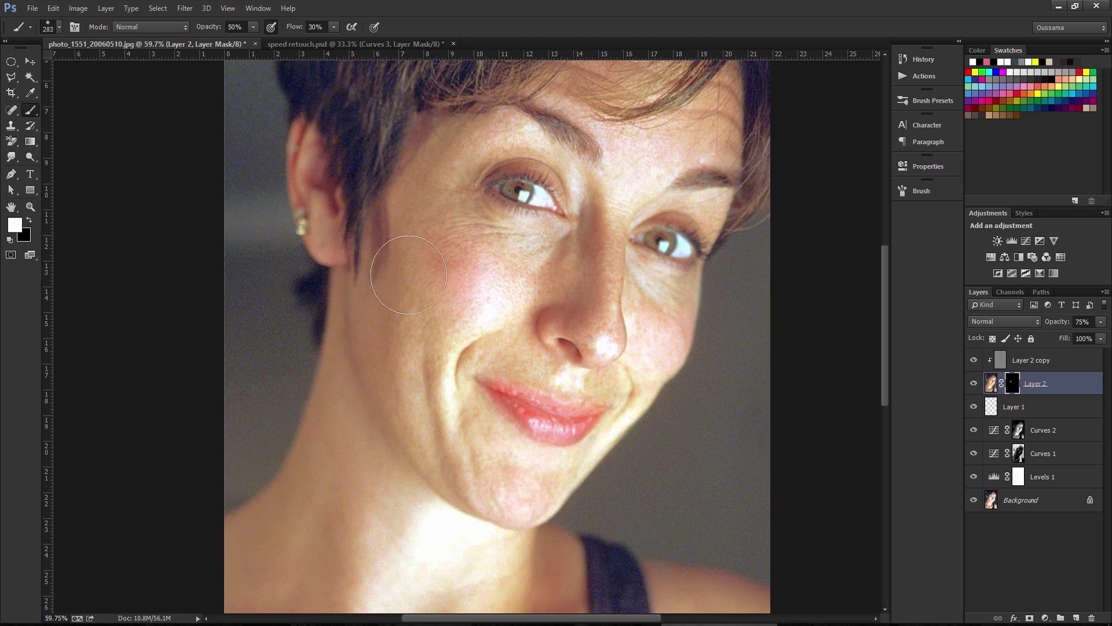
drag(455, 293, 429, 293)
click(513, 249)
drag(475, 135, 463, 167)
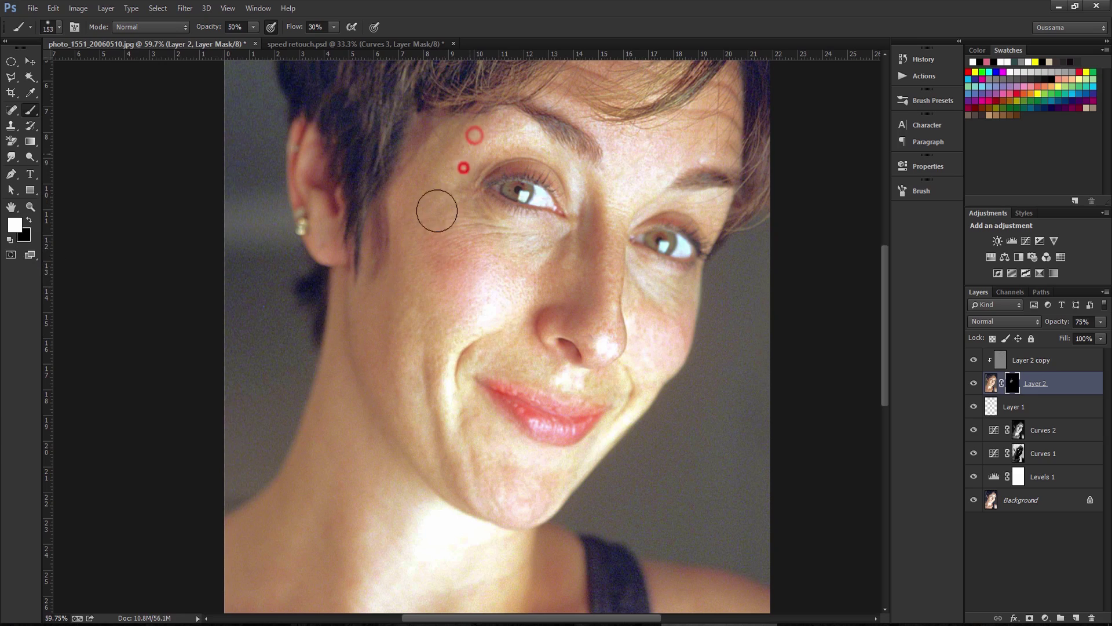
drag(423, 251, 403, 290)
Shrink the brush to about 69 px and paint along the eyebrow and down the nose
mouse_move(533, 249)
mouse_down()
mouse_move(513, 249)
mouse_move(537, 236)
mouse_up()
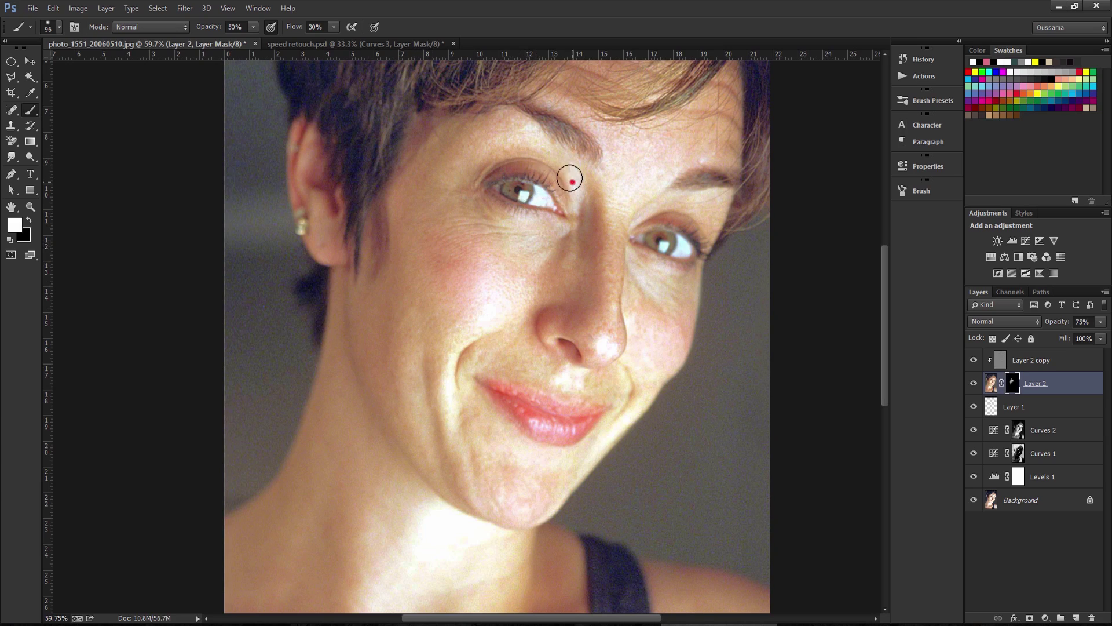
mouse_move(572, 181)
mouse_down()
mouse_move(503, 125)
mouse_move(472, 217)
mouse_up()
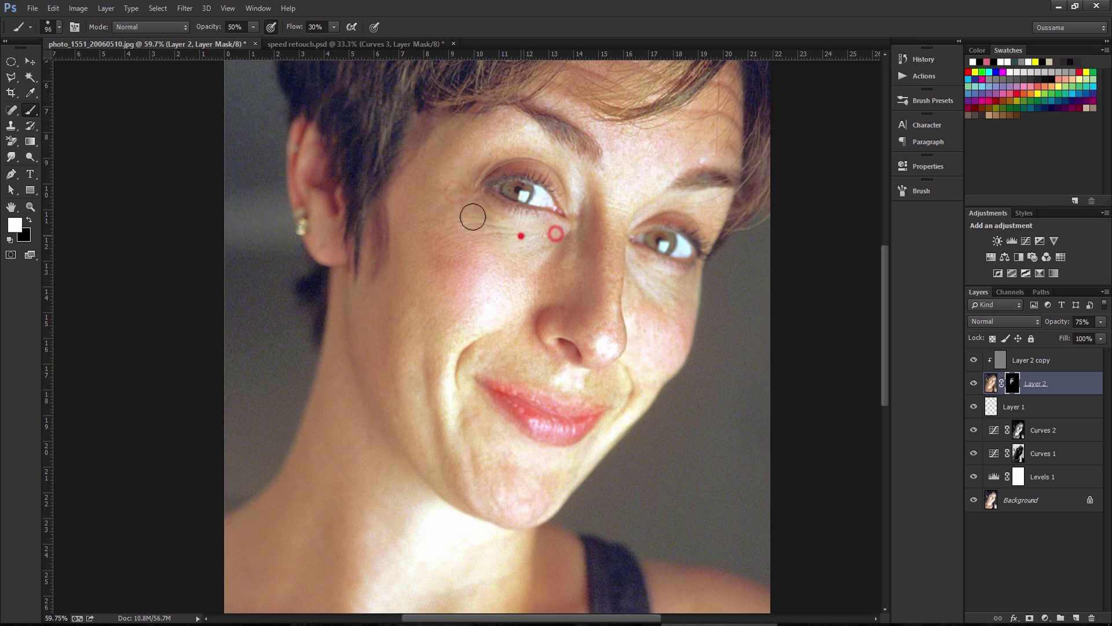
mouse_move(568, 288)
mouse_down()
mouse_move(537, 310)
mouse_move(521, 269)
mouse_move(621, 281)
mouse_move(623, 183)
mouse_up()
mouse_move(598, 330)
mouse_down()
mouse_move(585, 328)
mouse_move(601, 341)
mouse_move(611, 318)
mouse_move(539, 302)
mouse_up()
Dab white over the under-eye, left cheek, mouth corners, chin and nose
click(556, 263)
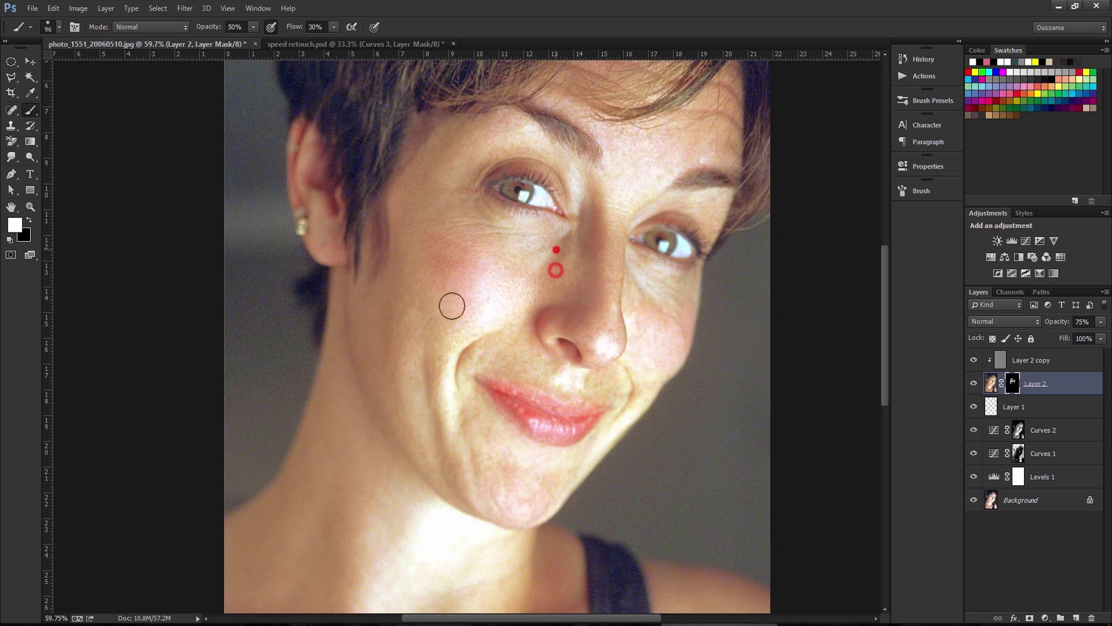
click(519, 243)
click(489, 222)
click(429, 250)
click(382, 323)
click(447, 306)
click(447, 370)
click(460, 417)
click(653, 395)
click(577, 470)
click(527, 503)
click(475, 454)
click(491, 329)
click(504, 308)
click(440, 306)
click(426, 331)
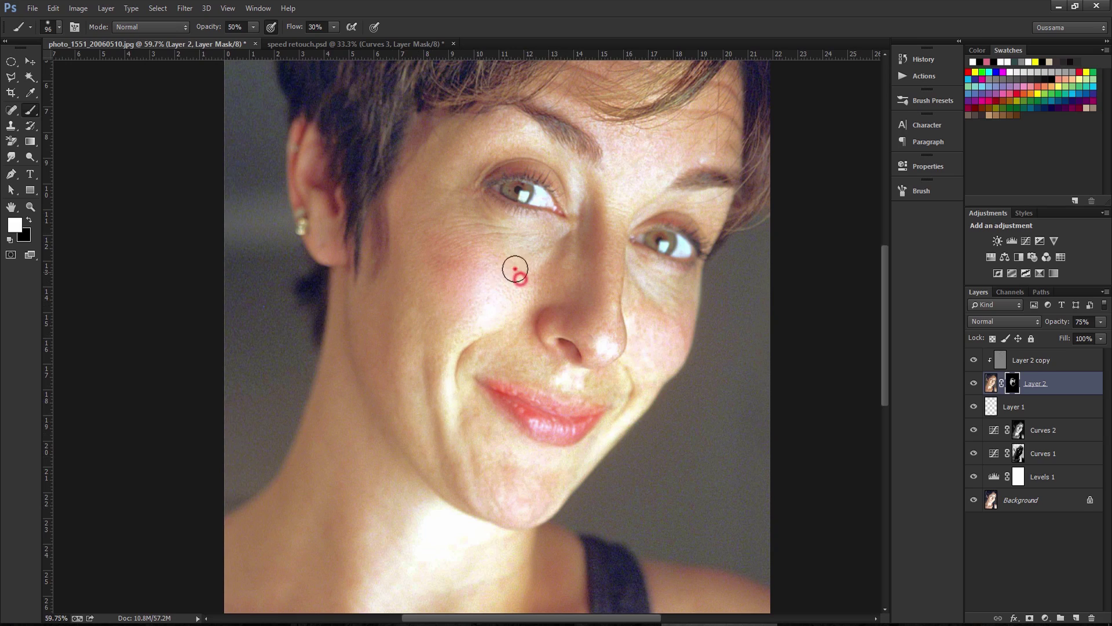
click(566, 249)
click(618, 244)
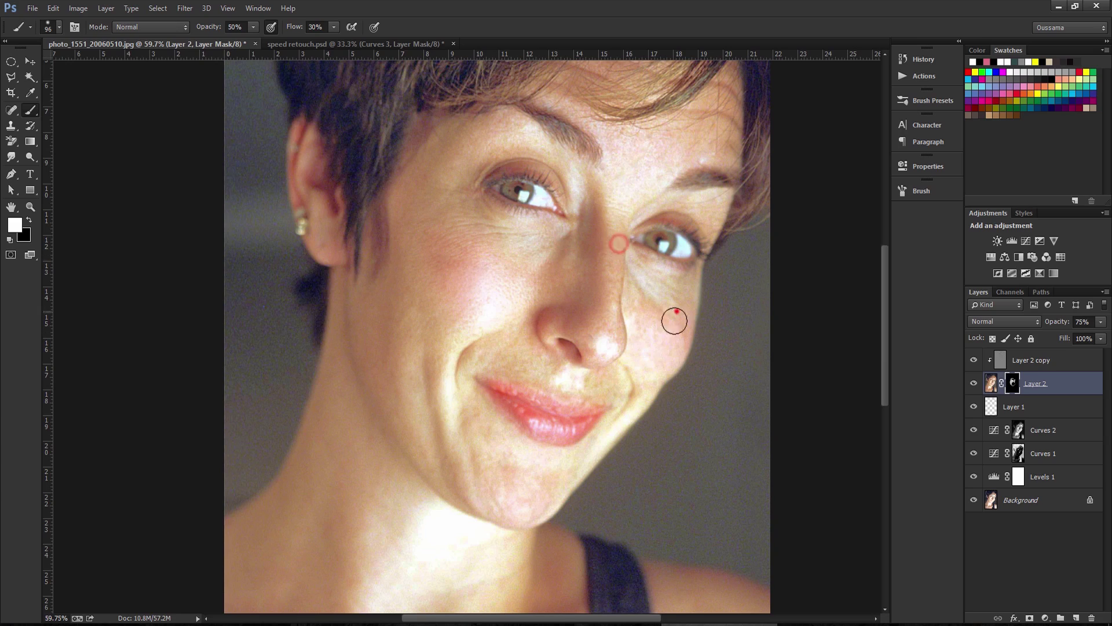
click(640, 364)
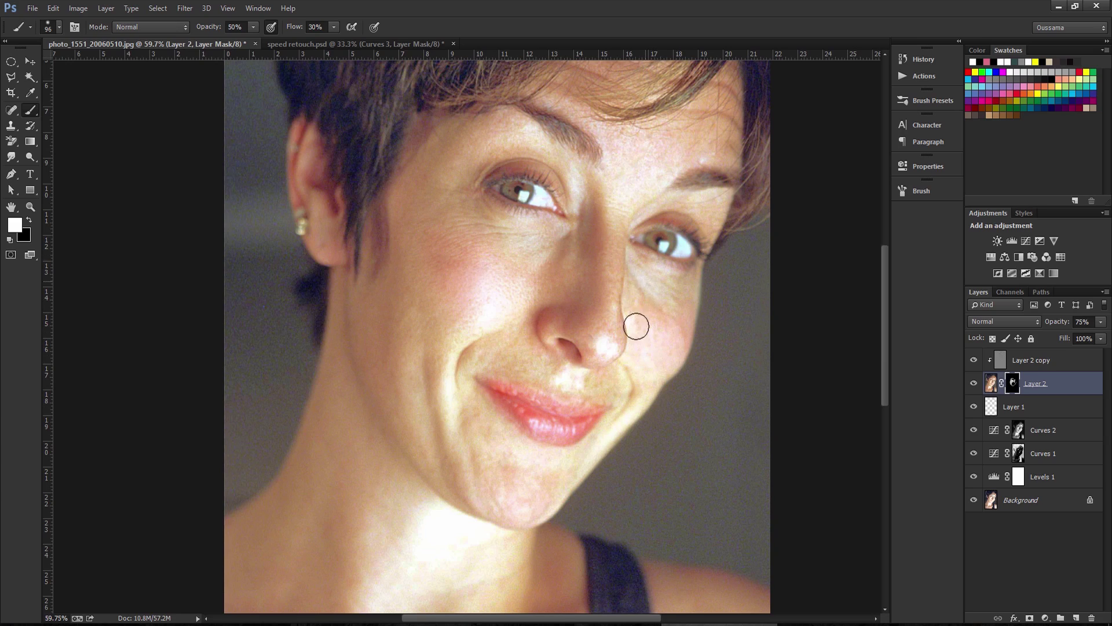
Dab white over the right cheek, forehead, brow, nose bridge, cheek and jaw
click(669, 320)
click(646, 300)
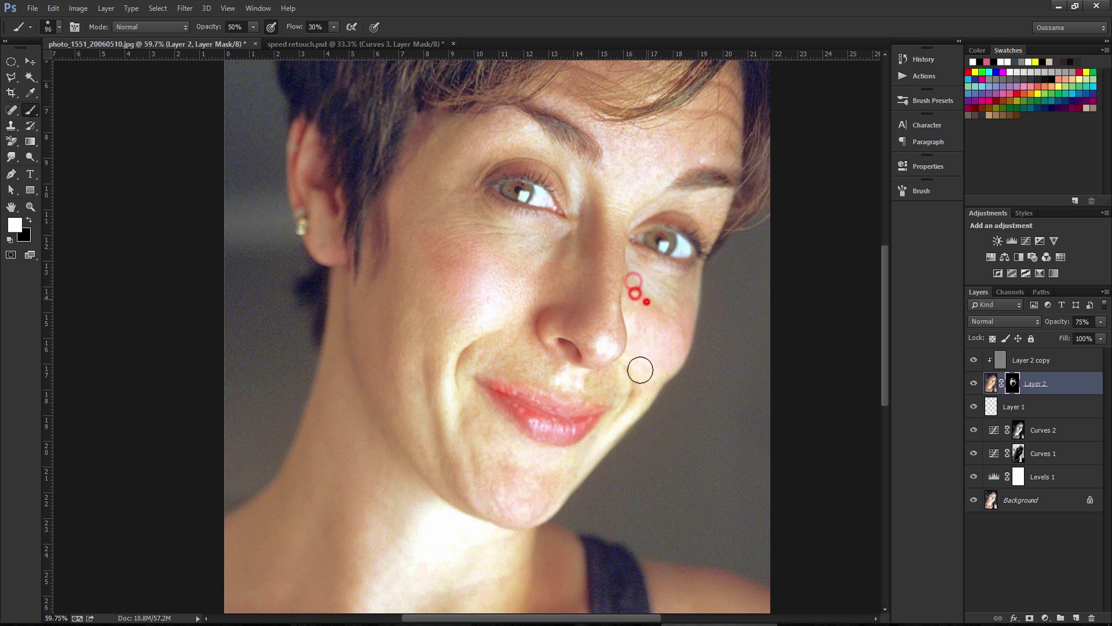
click(708, 117)
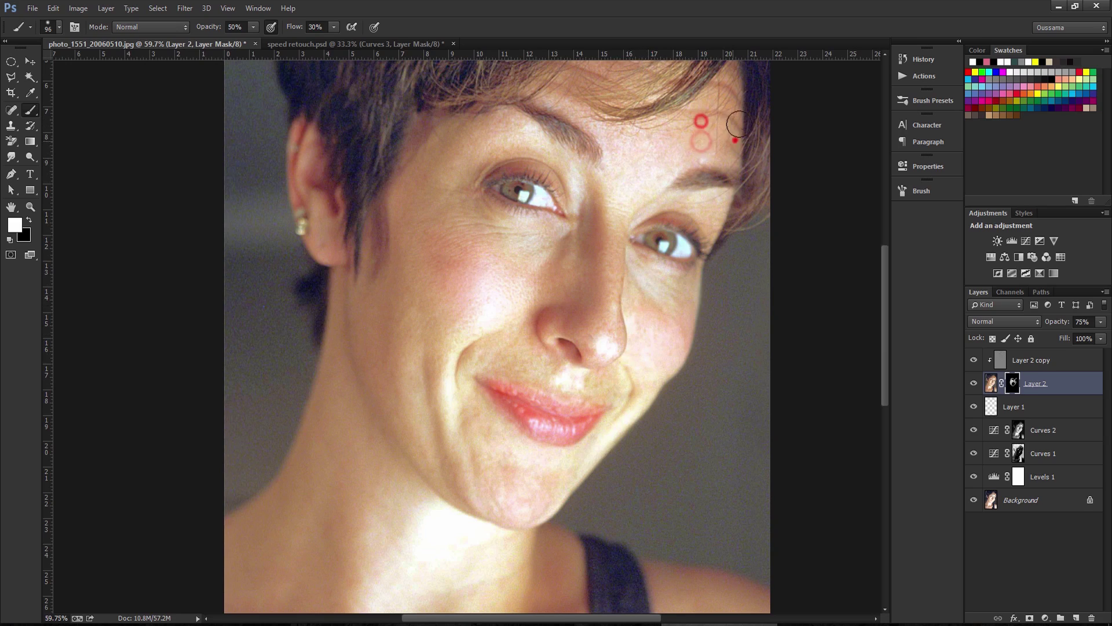
click(667, 150)
click(629, 138)
click(662, 156)
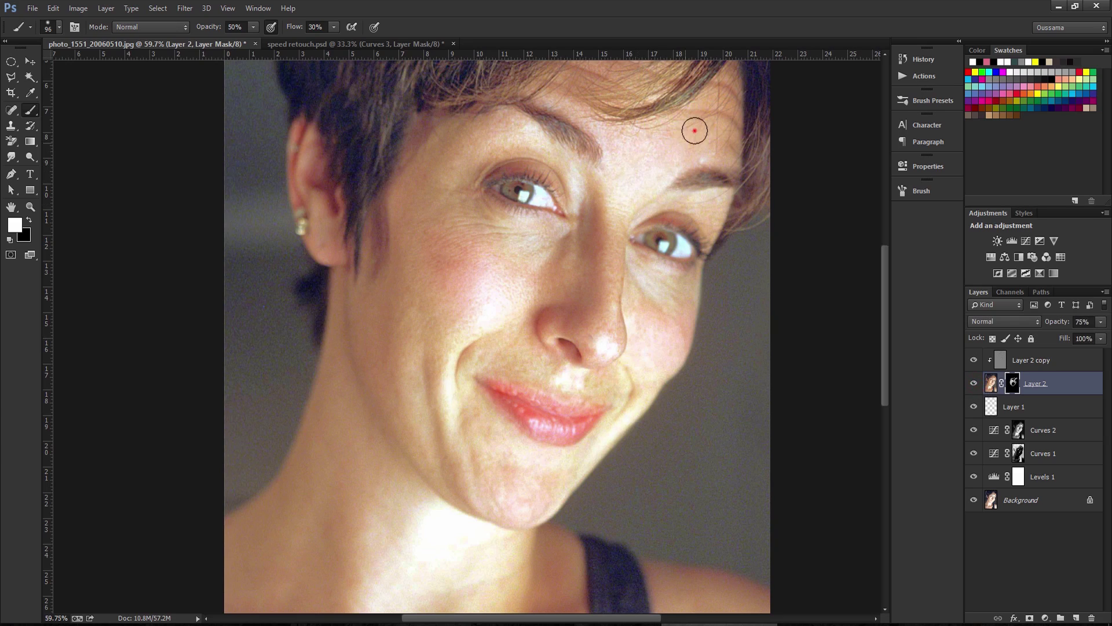
click(663, 140)
click(631, 177)
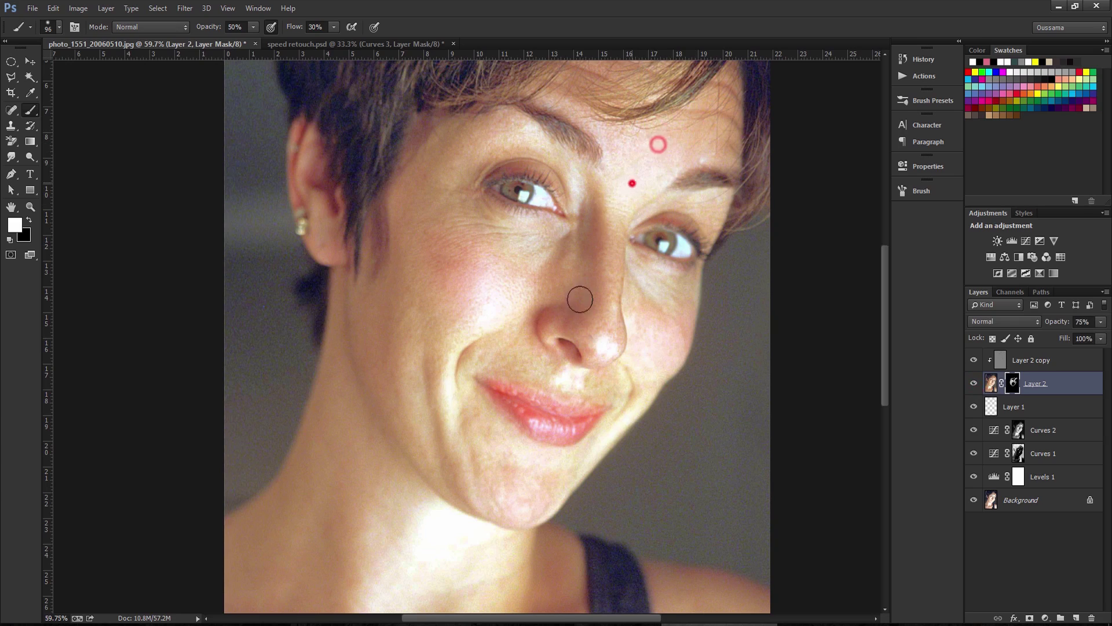
click(614, 191)
click(603, 237)
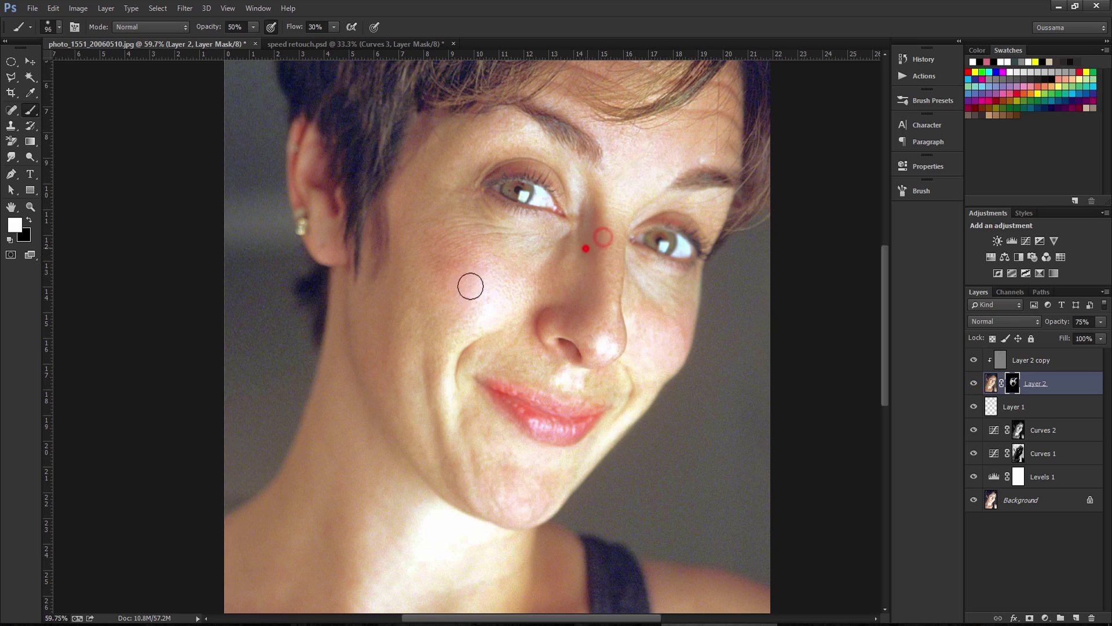
click(472, 212)
click(500, 130)
click(449, 152)
click(432, 218)
click(442, 303)
click(402, 270)
click(363, 292)
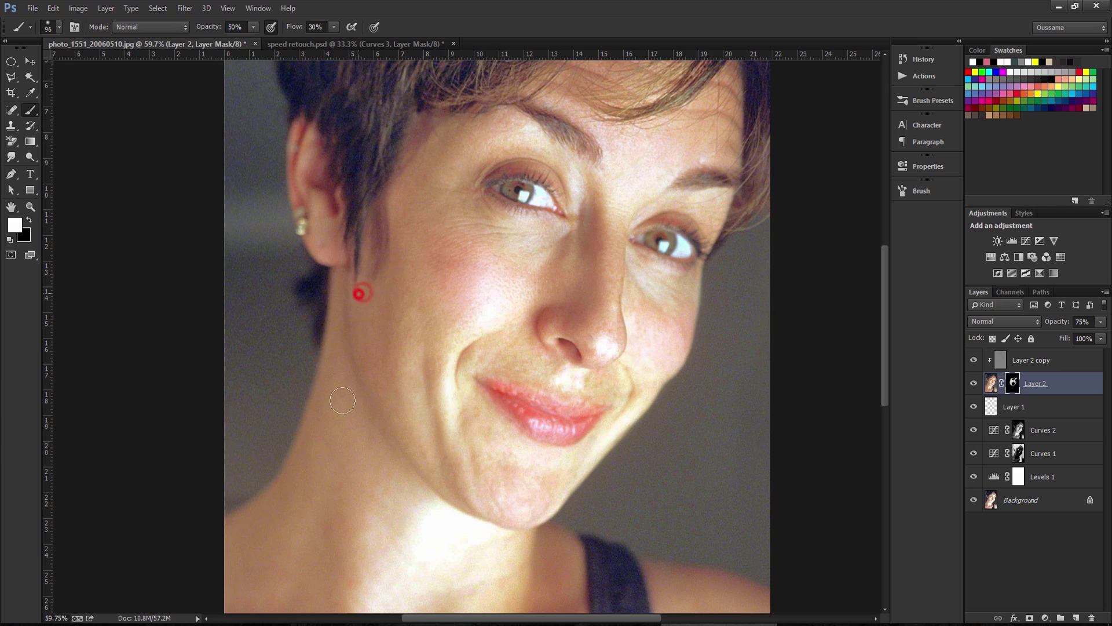
Pan down, enlarge the brush to 230 px and paint white over the neck toward the strap
drag(387, 498, 397, 326)
alt+right_click(385, 356)
click(363, 280)
click(330, 308)
click(377, 343)
click(388, 371)
click(335, 428)
click(412, 415)
click(536, 470)
click(568, 458)
click(537, 412)
click(496, 396)
click(551, 430)
click(555, 453)
click(556, 503)
click(526, 548)
click(415, 551)
Paint white over the collarbone area and more of the neck
scroll(429, 406, down, 5)
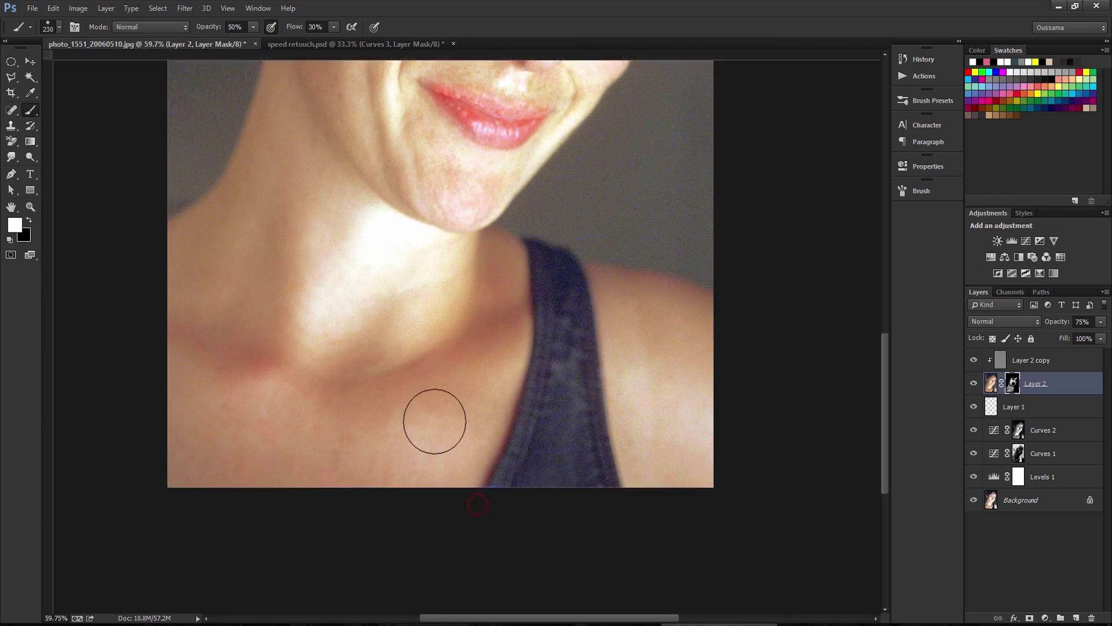
click(426, 405)
click(389, 417)
click(302, 445)
click(385, 355)
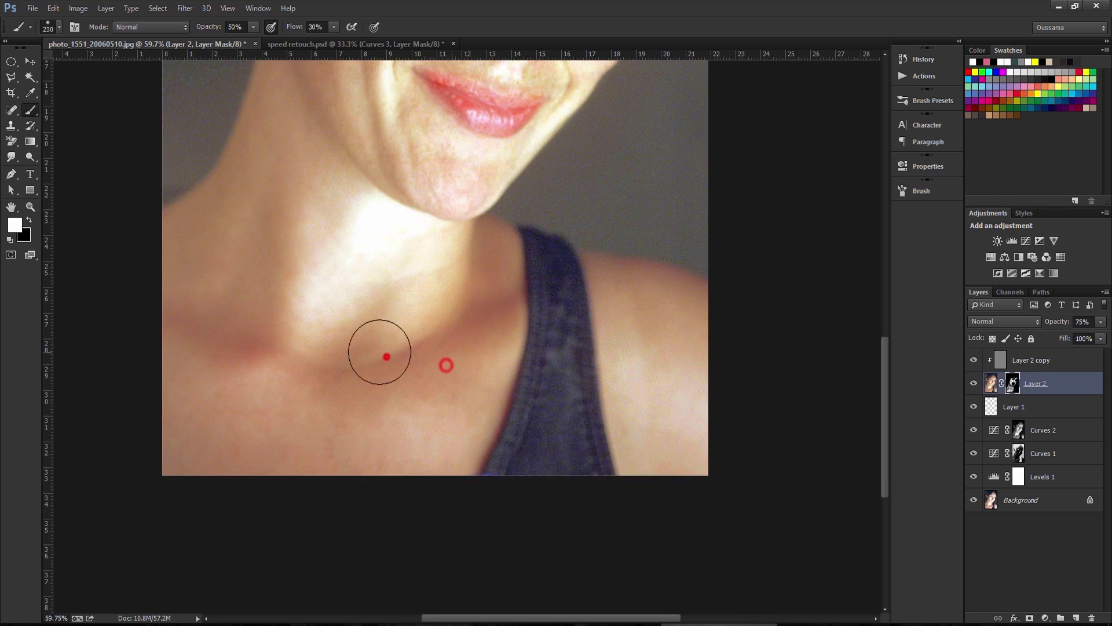
click(409, 269)
click(365, 241)
click(332, 200)
click(298, 209)
click(246, 229)
Paint white over the remaining neck and the shoulder, then pan back to the face
drag(250, 314, 240, 380)
click(278, 176)
click(307, 234)
click(290, 332)
click(638, 367)
click(625, 414)
click(672, 399)
click(469, 370)
click(430, 373)
click(402, 469)
click(335, 445)
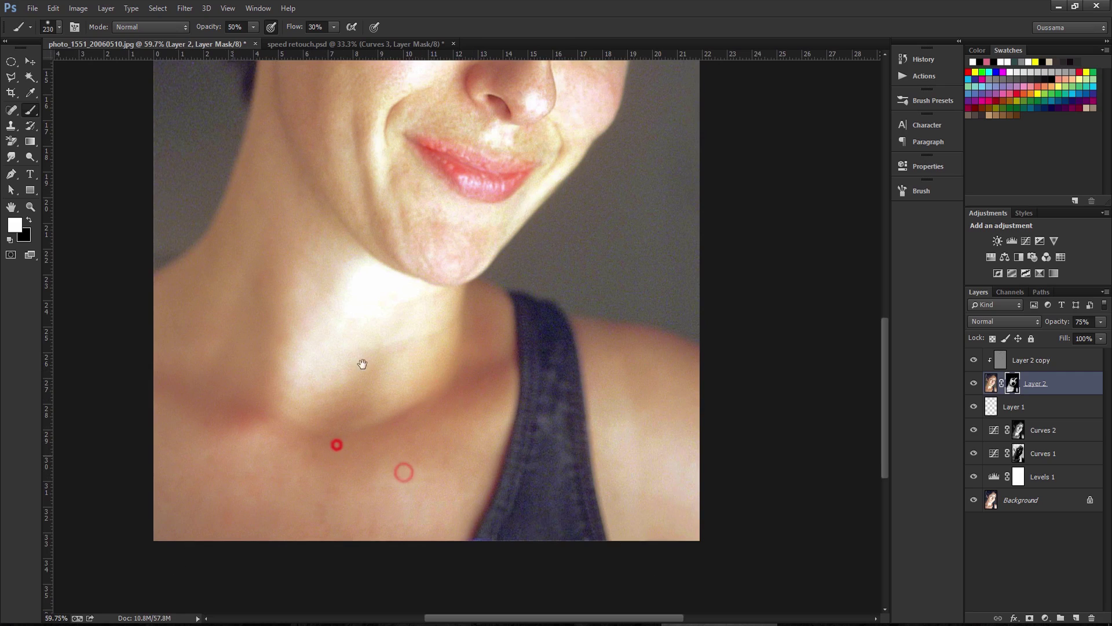
drag(455, 168, 440, 341)
Shrink the brush to 179 px and paint white over the cheeks, nose tip and brow
drag(407, 214, 394, 214)
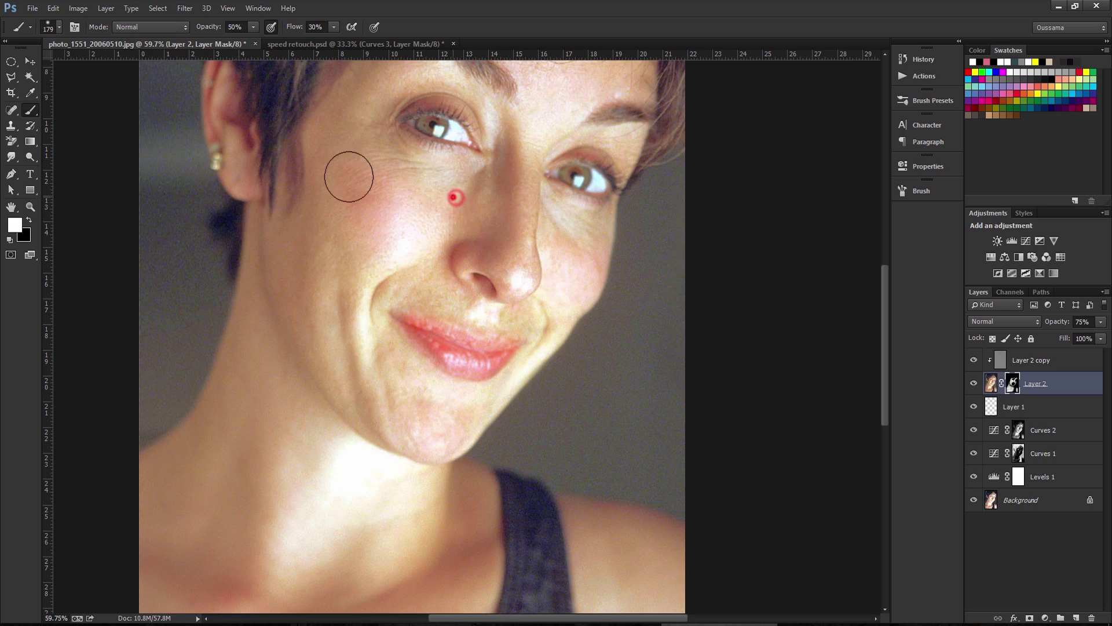
drag(446, 196, 374, 234)
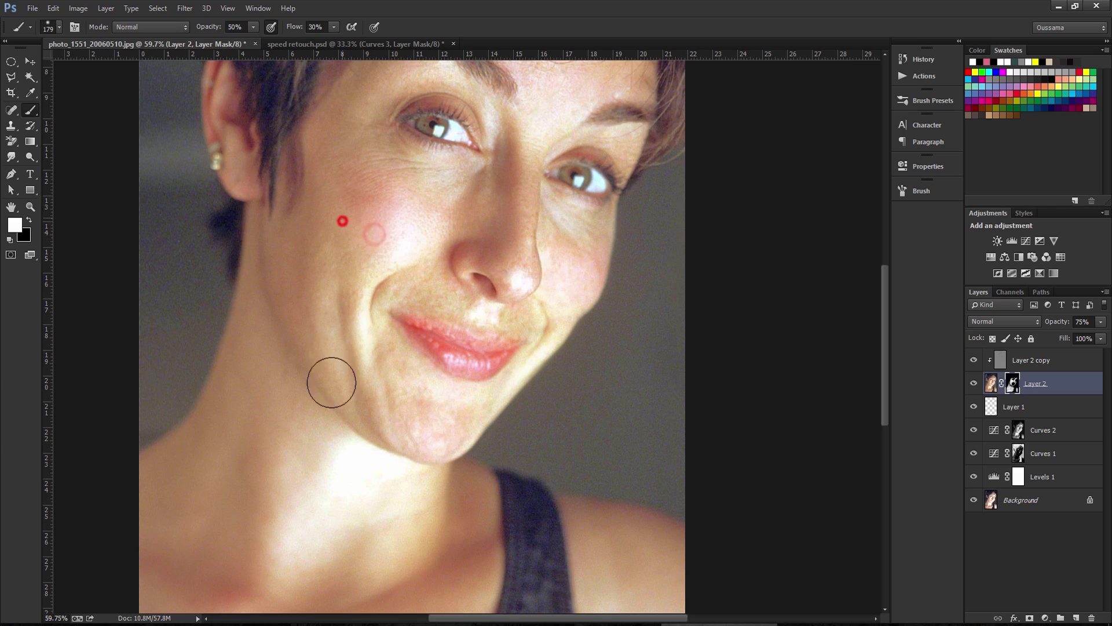
mouse_move(345, 337)
mouse_down()
mouse_move(326, 292)
mouse_move(321, 405)
mouse_move(490, 354)
mouse_up()
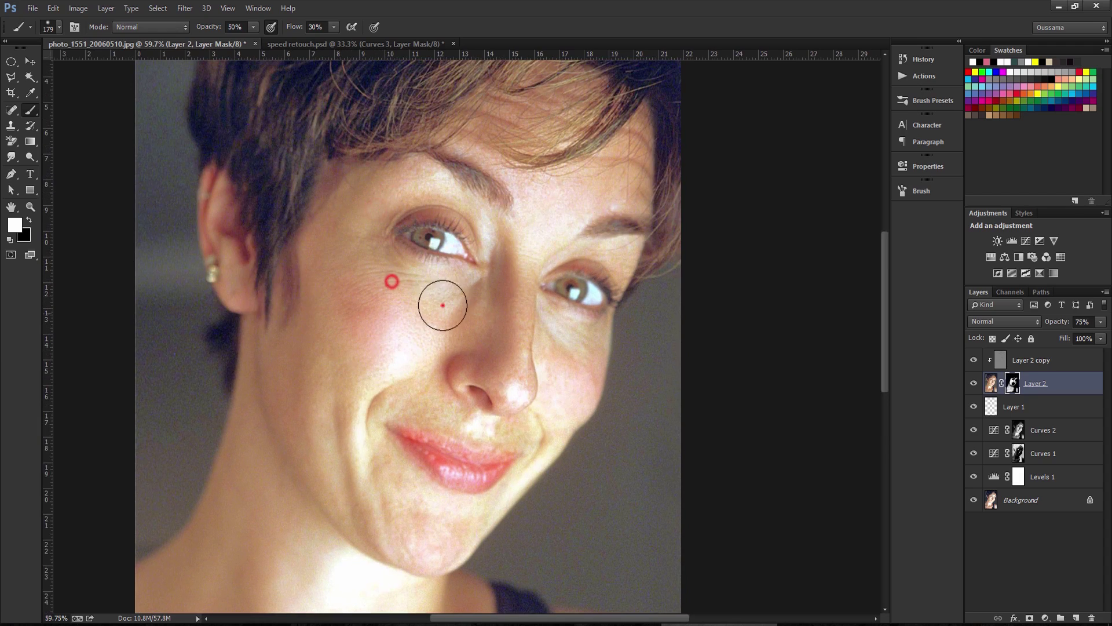
drag(512, 391, 510, 406)
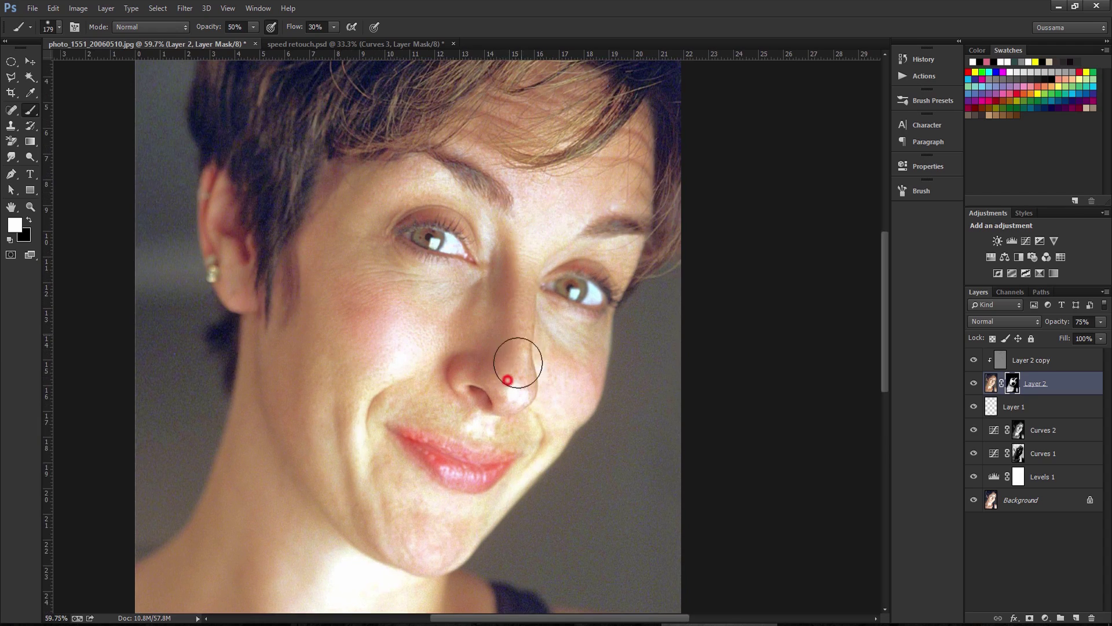
drag(633, 188, 534, 185)
Paint white along the forehead hairline and down the cheek toward the mouth
click(589, 116)
click(596, 82)
drag(651, 127, 656, 136)
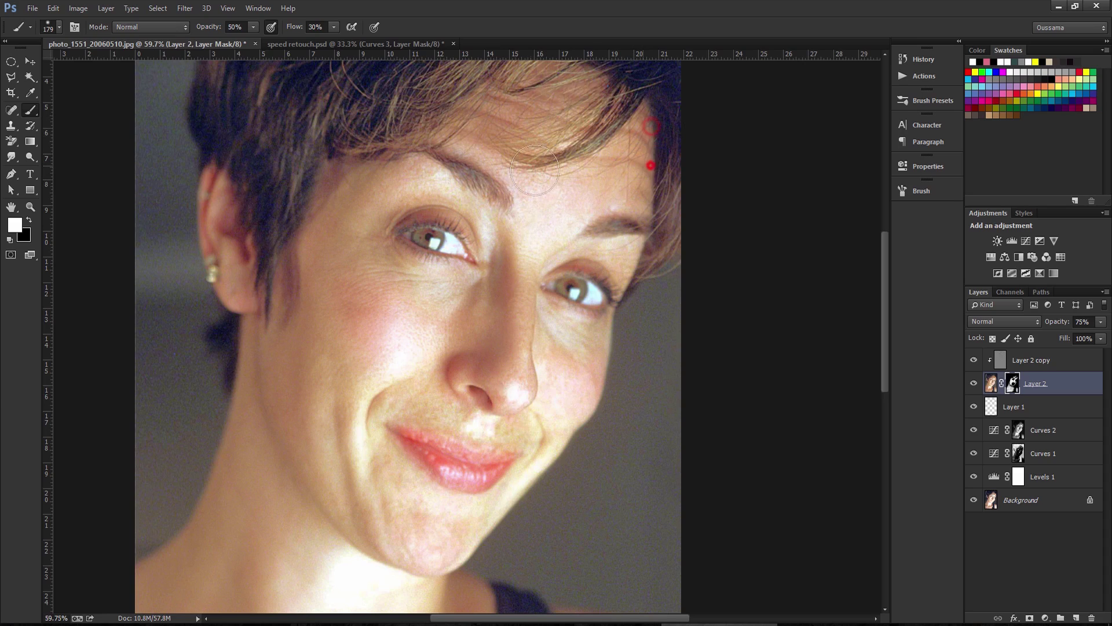
click(562, 81)
click(600, 359)
click(586, 350)
click(576, 385)
click(553, 436)
Shrink the brush to 59 px, smooth the lip corners, under-nose and chin, then toggle Layer 2 to compare
alt+right_click(482, 449)
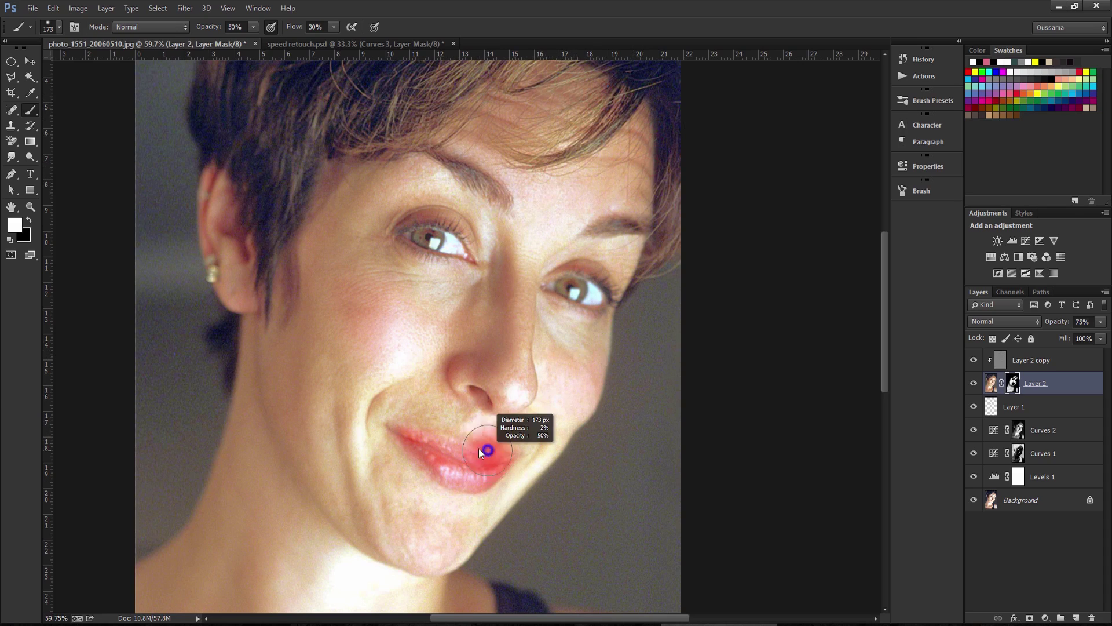
click(521, 441)
click(463, 407)
click(537, 434)
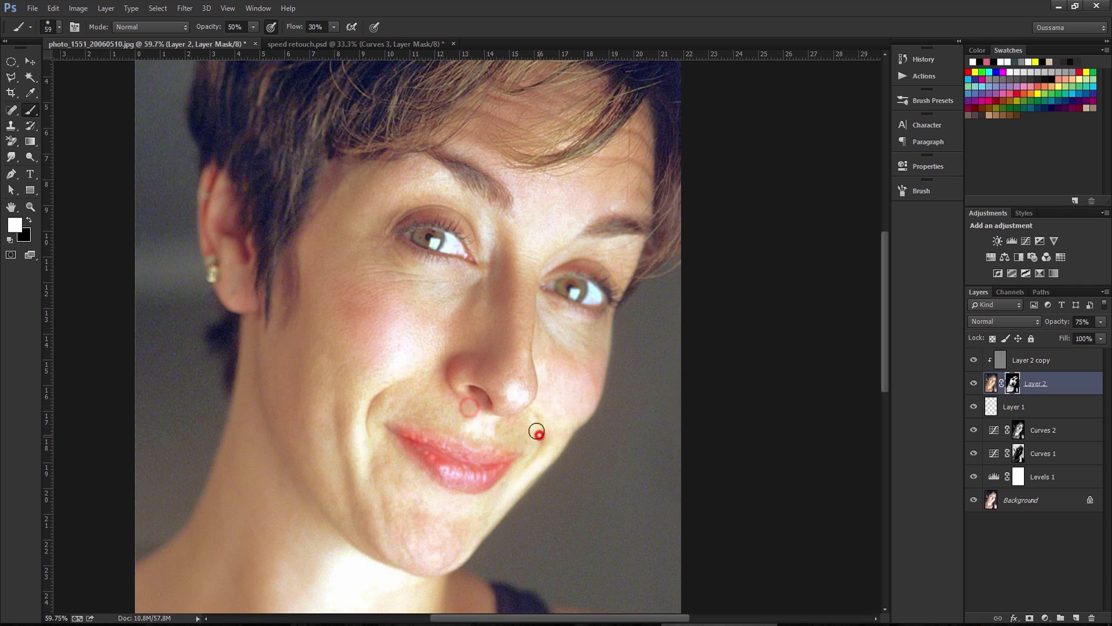
click(550, 452)
click(464, 507)
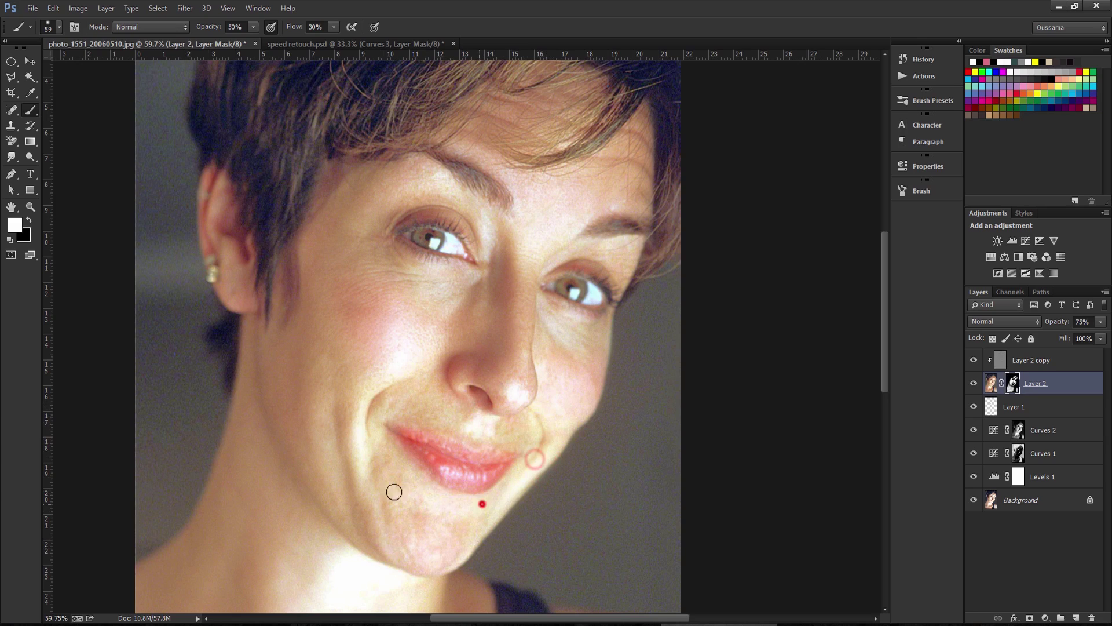
click(426, 479)
click(452, 551)
click(392, 541)
click(974, 383)
click(978, 384)
Lower Layer 2 copy's opacity to 26% and fit the whole image on screen
click(1051, 357)
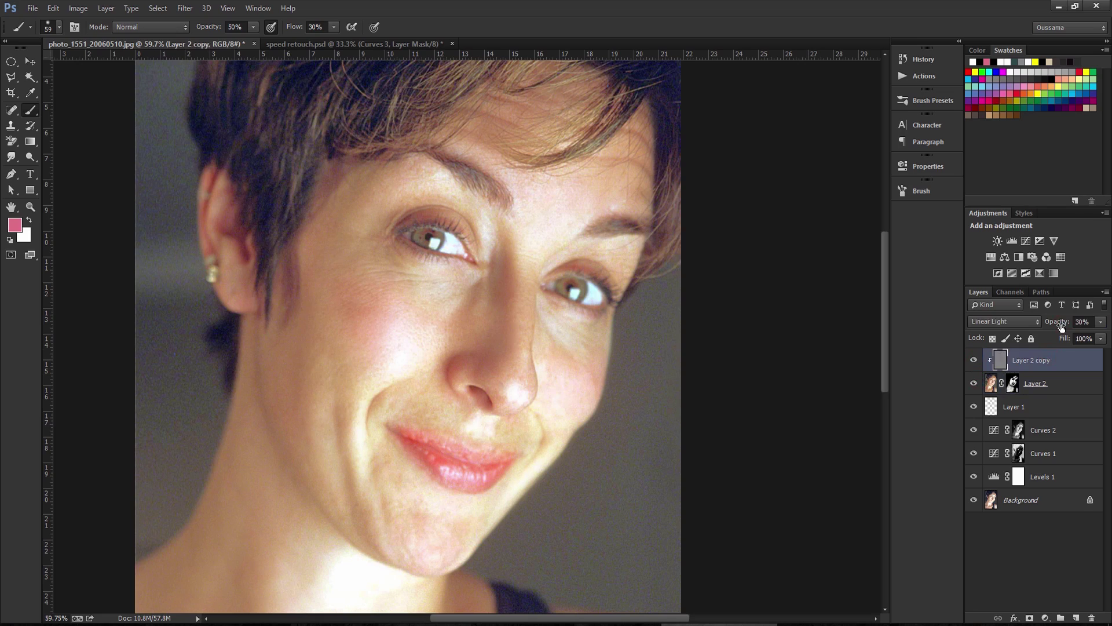
drag(1063, 322, 1060, 323)
click(976, 383)
key(ctrl+0)
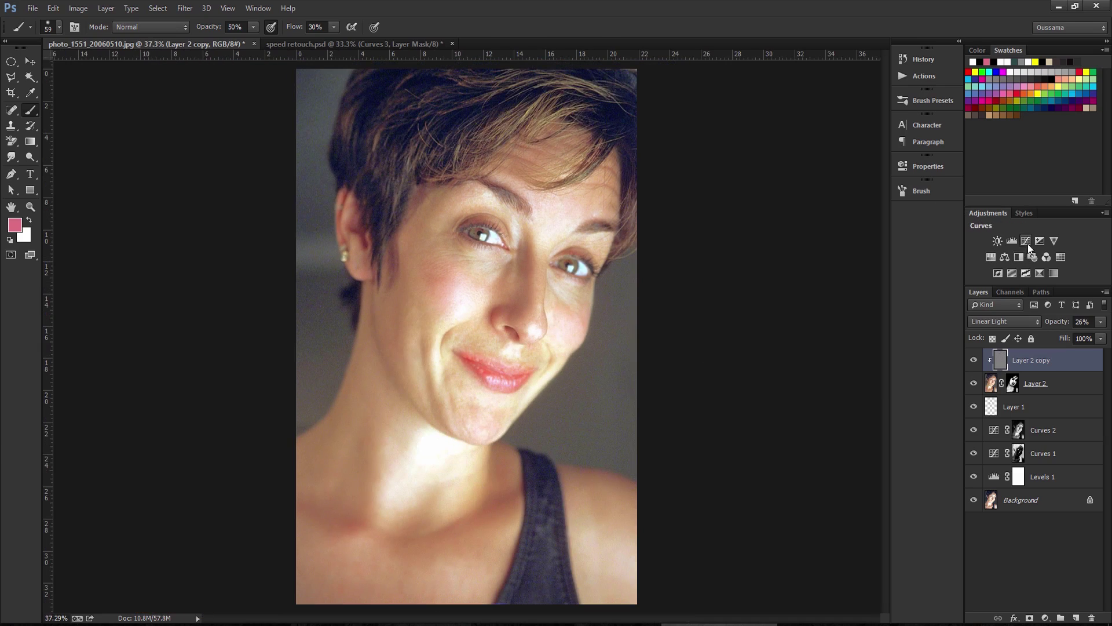
Add a Curves 3 layer darkened to input 160, output 97, and draw an oval around the face
click(1025, 241)
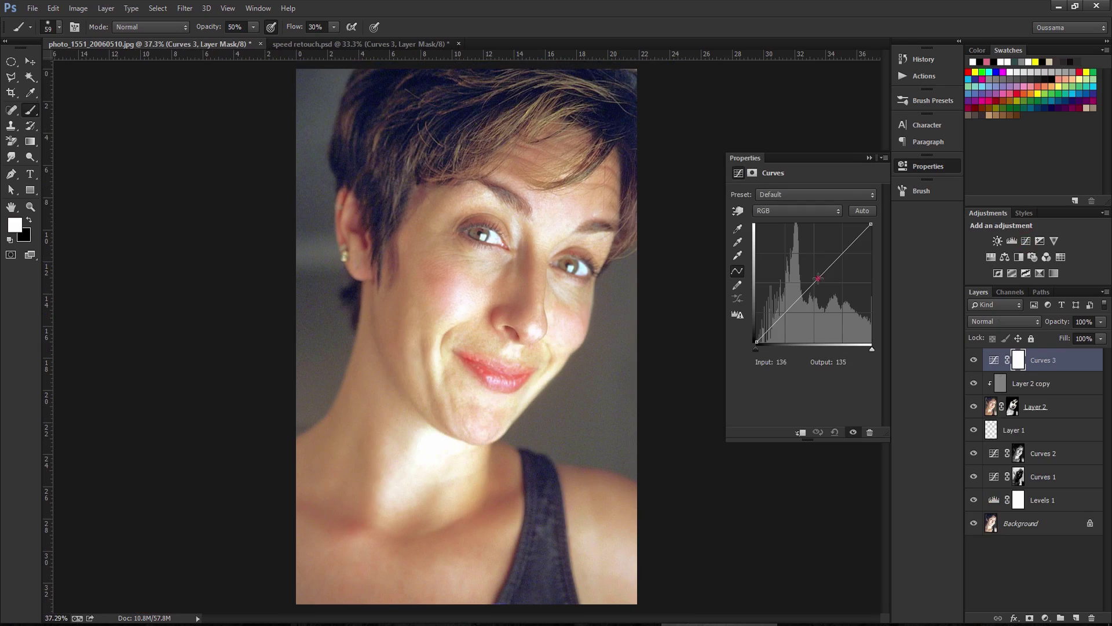
drag(817, 279, 829, 296)
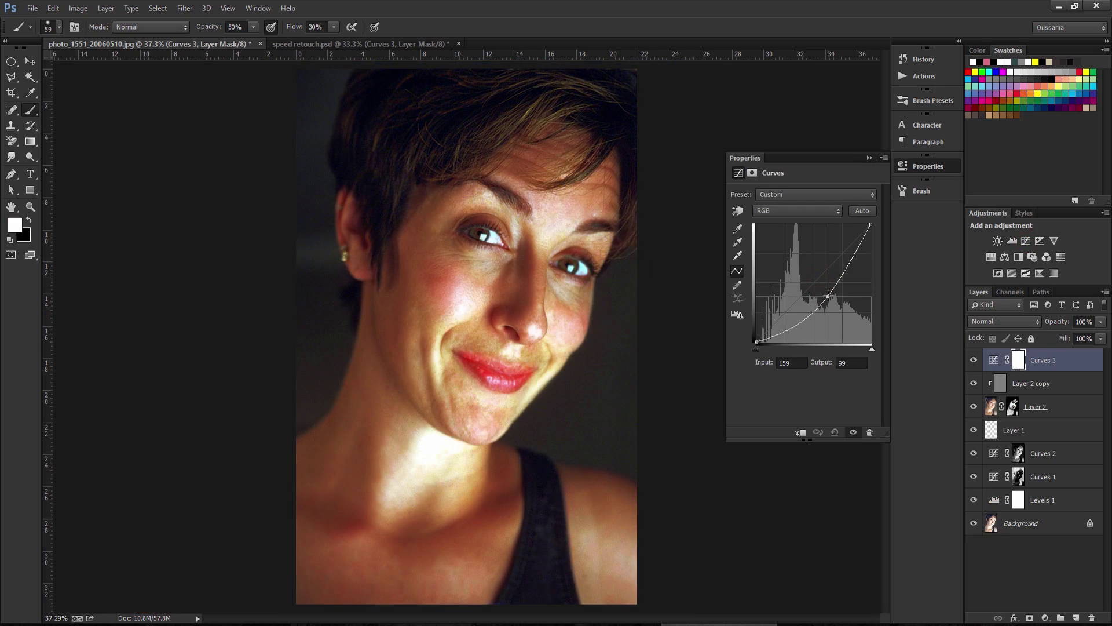
drag(829, 297, 828, 297)
click(11, 61)
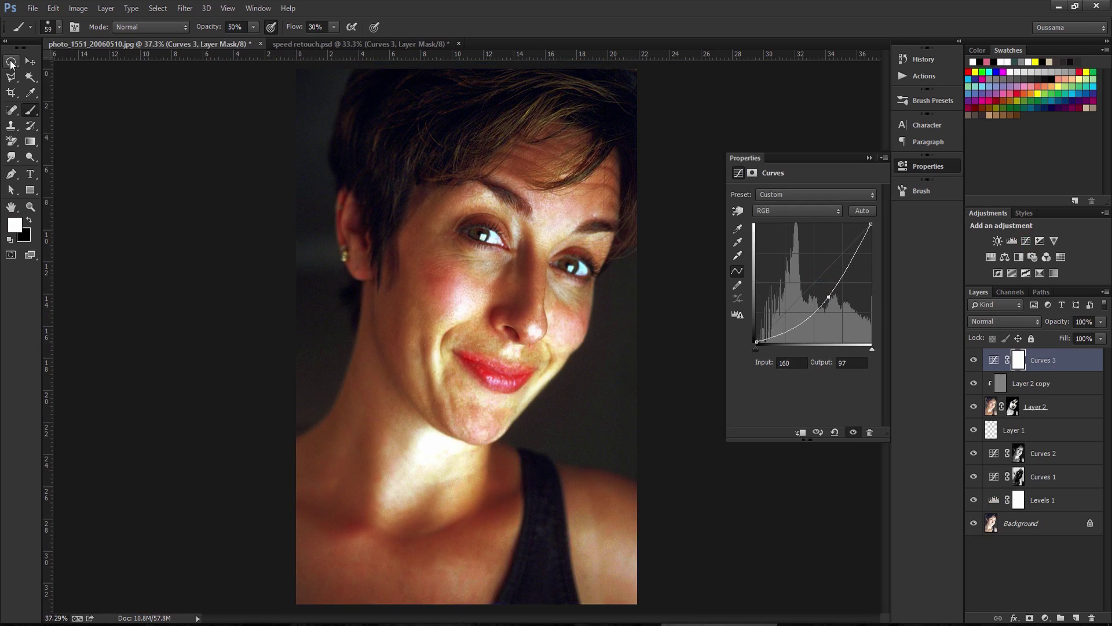
drag(584, 143, 382, 461)
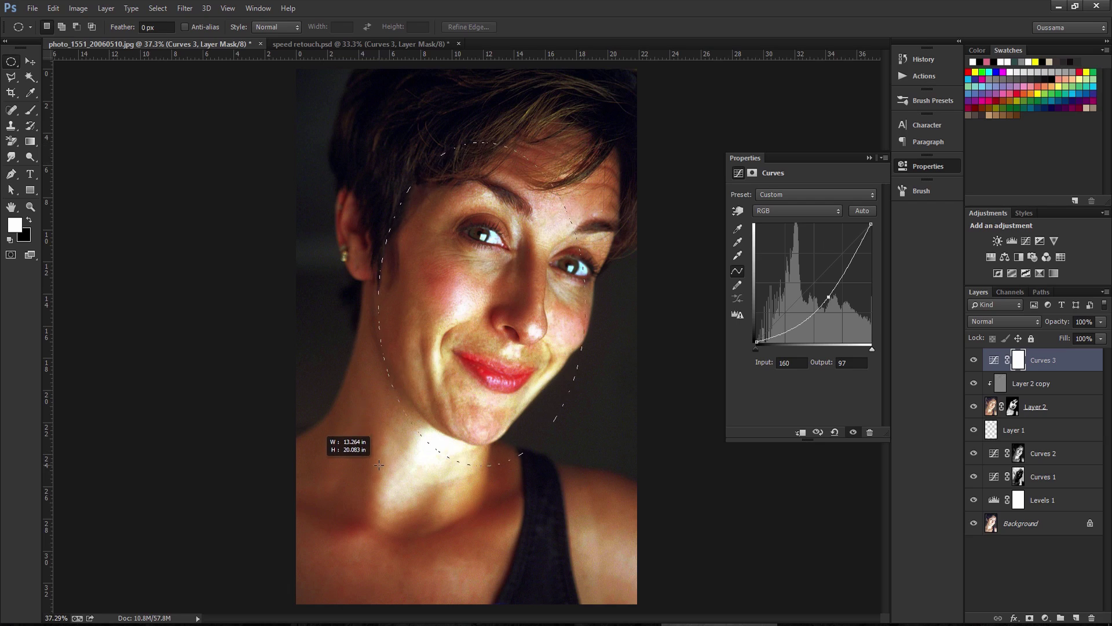
Fill an oval selection around the face with black on Curves 3's layer mask
drag(382, 460, 383, 446)
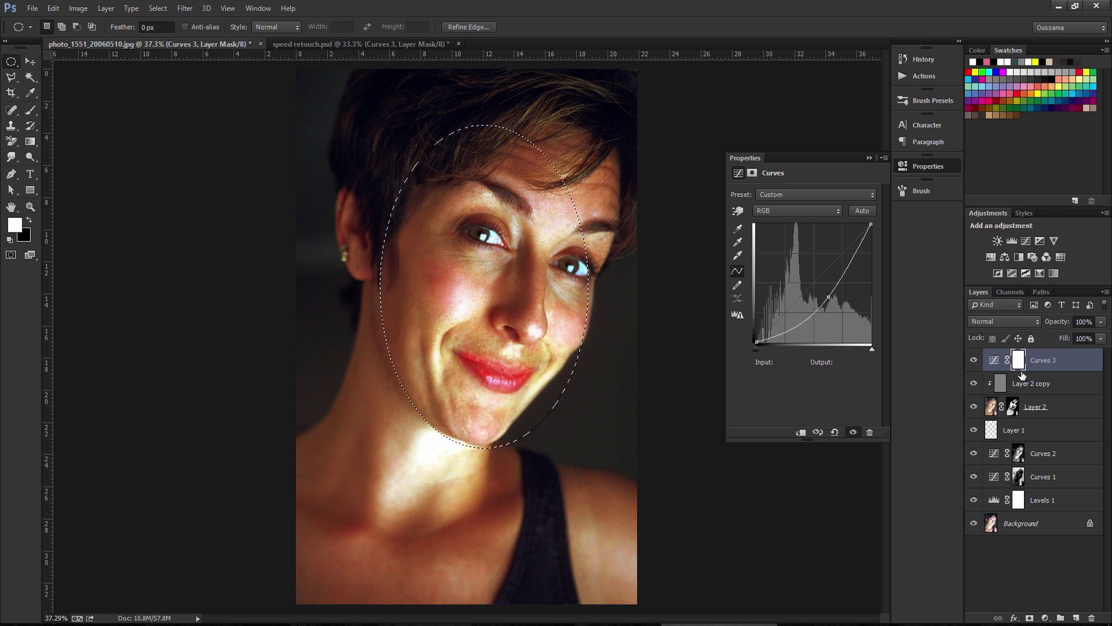
click(1018, 359)
click(53, 8)
click(95, 224)
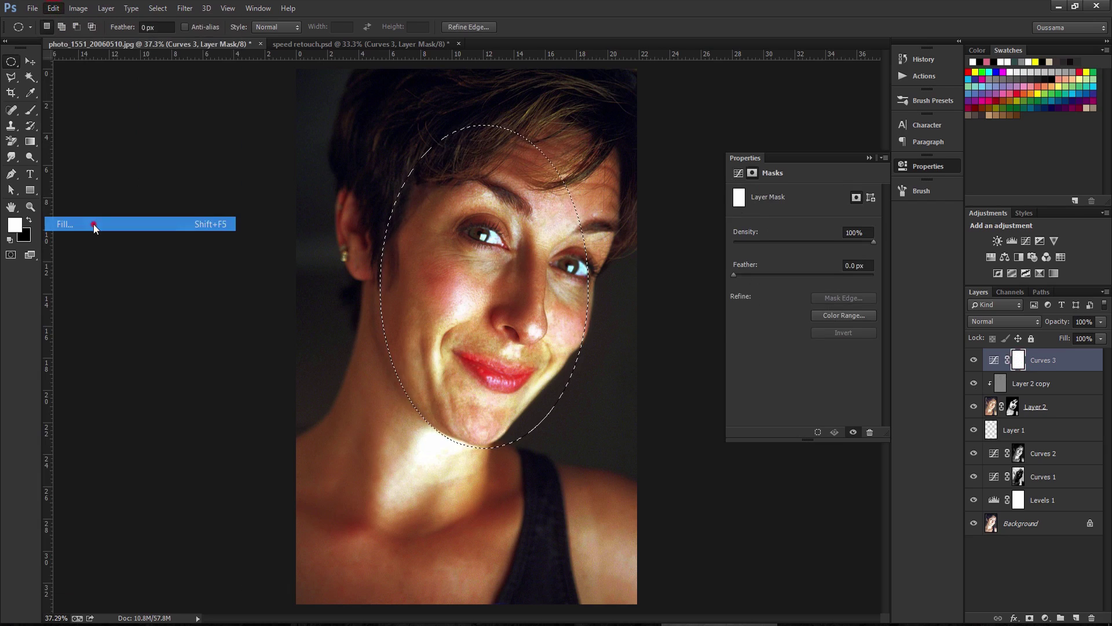
click(577, 195)
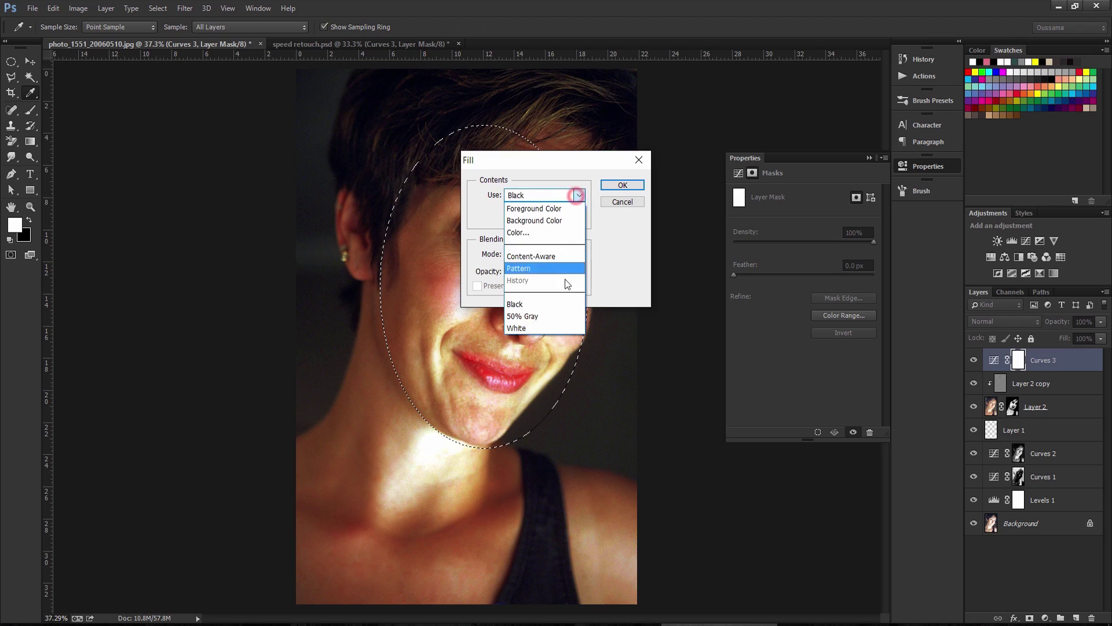
click(546, 303)
click(624, 185)
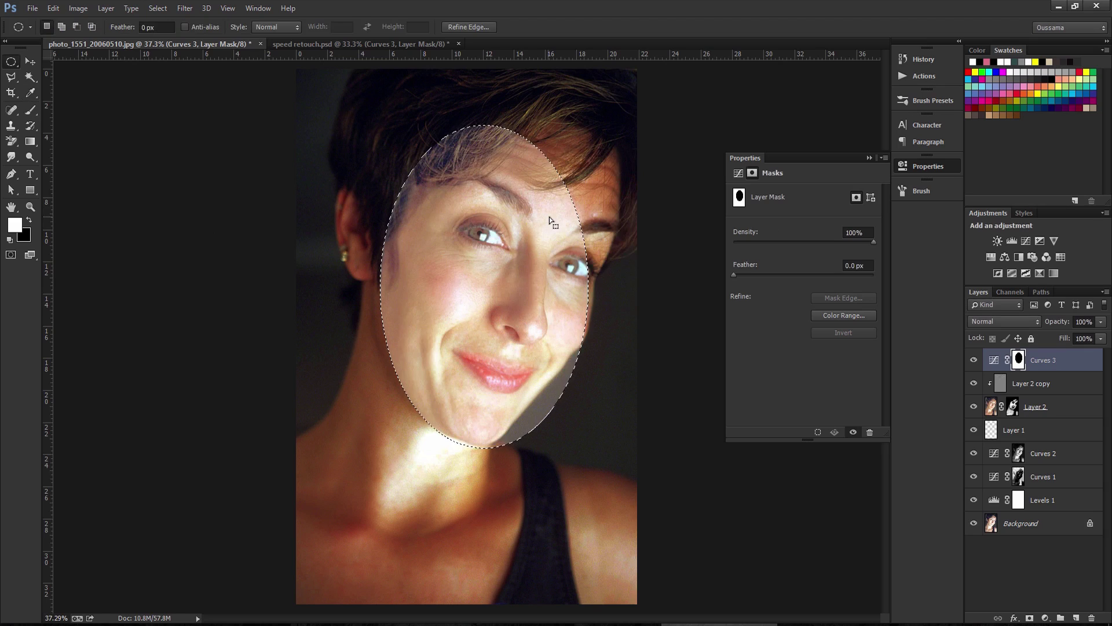
Deselect the oval and feather the mask edge to 116.3 px
click(158, 8)
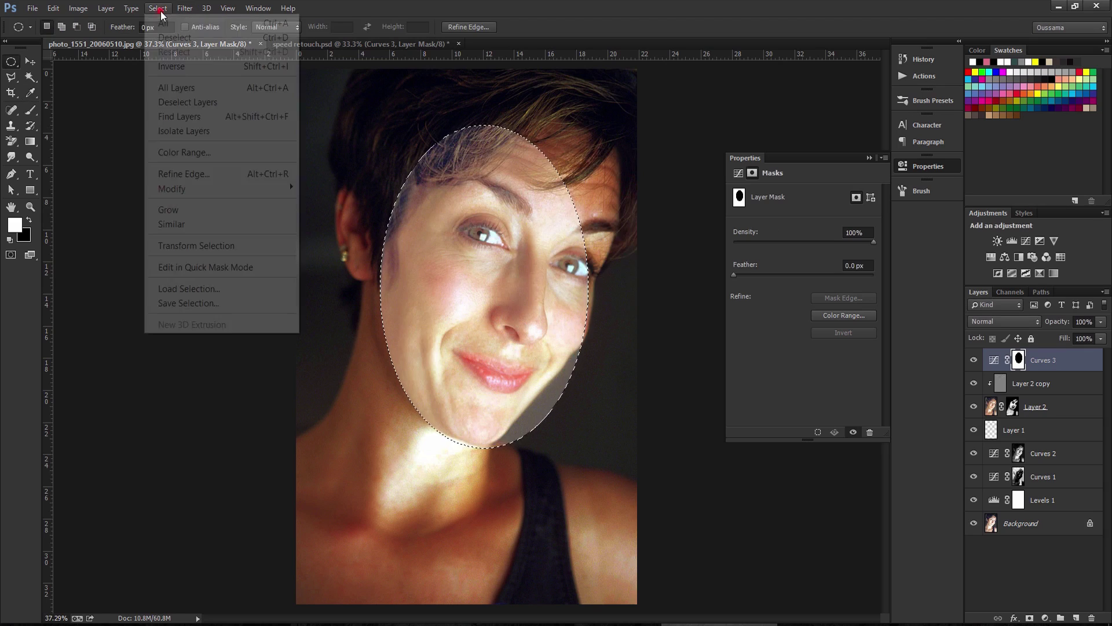
click(186, 39)
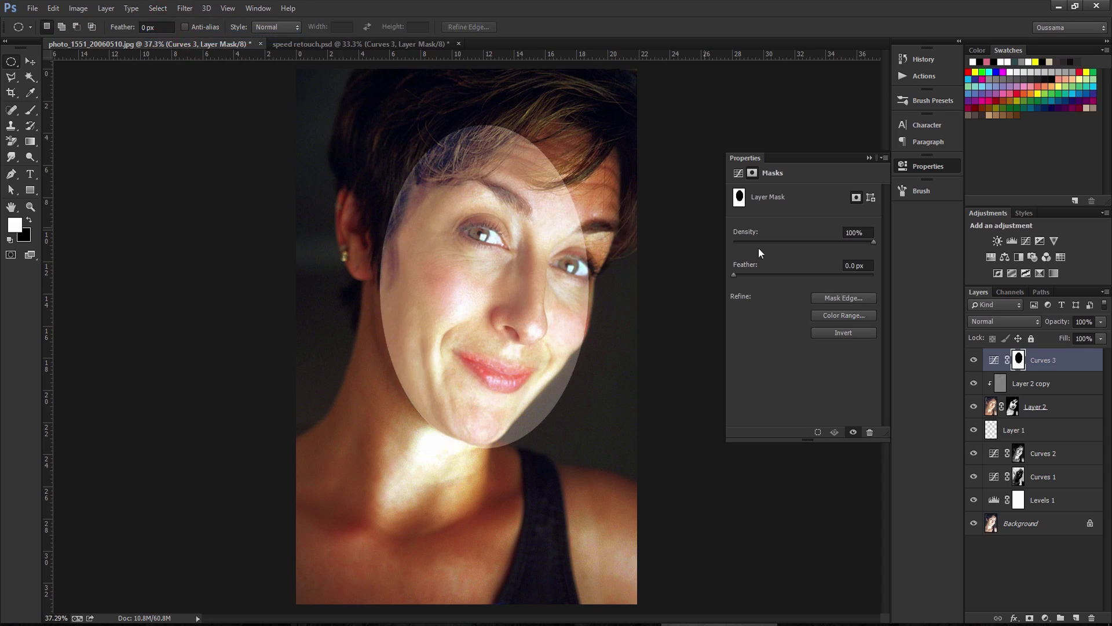
drag(735, 276, 831, 275)
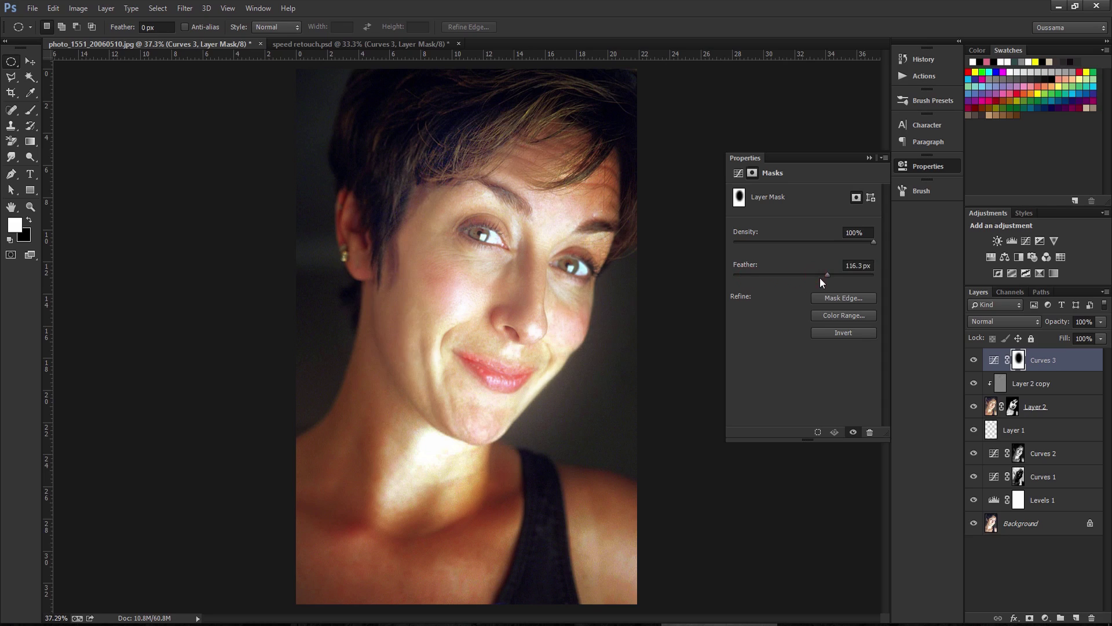
Feather Curves 3's mask to 164.6 px and blend it Soft Light at 68% opacity, toggling to compare
drag(836, 274, 839, 272)
click(1034, 322)
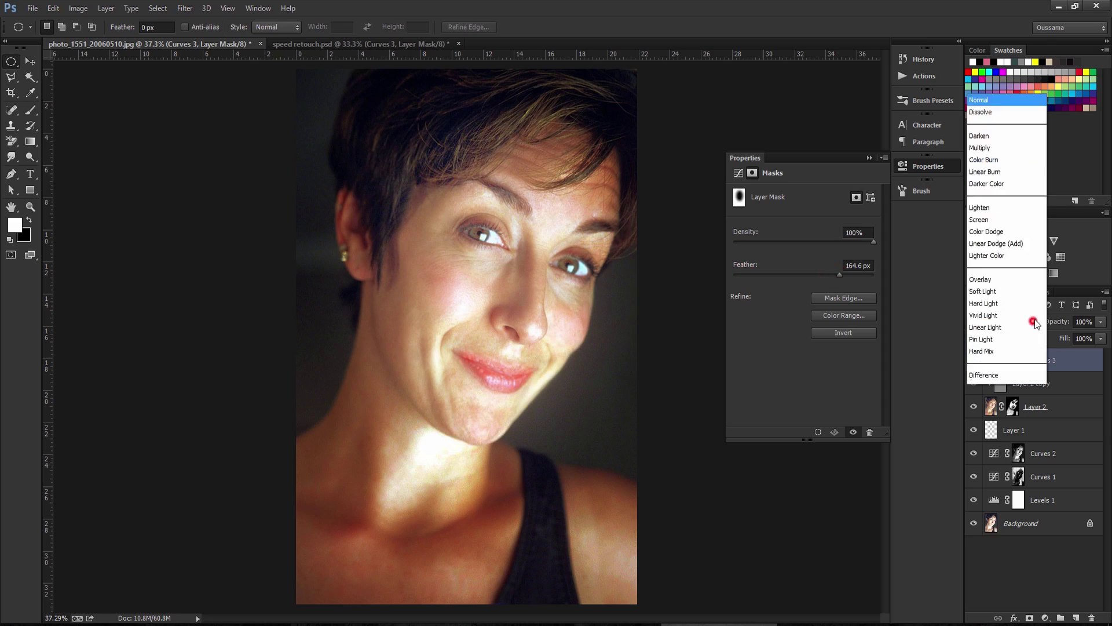
click(1005, 198)
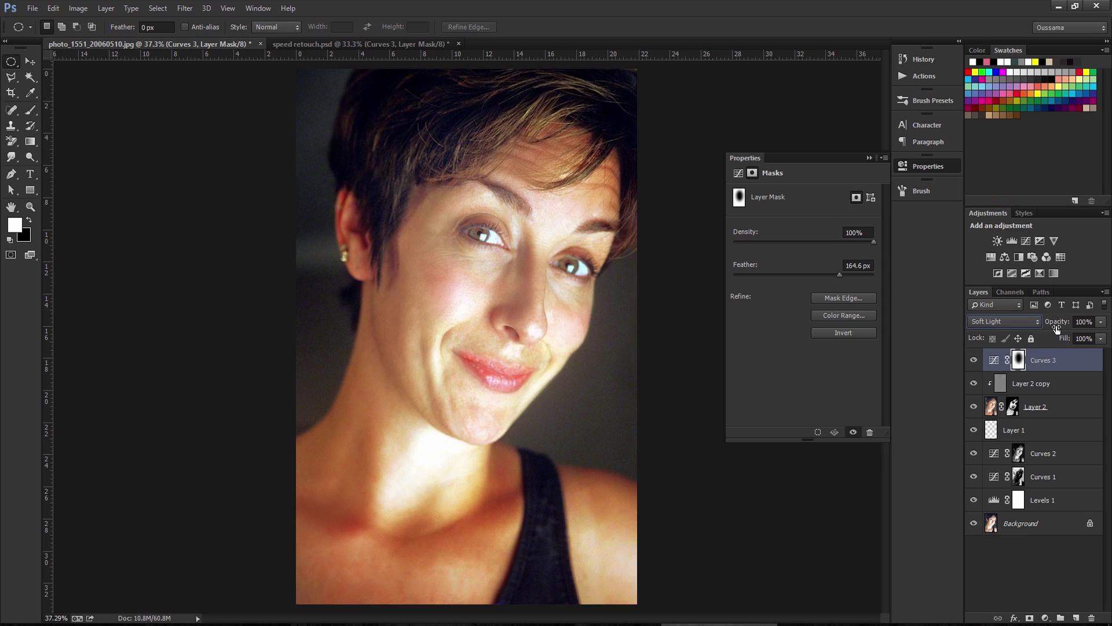
drag(1052, 323, 1056, 323)
click(974, 360)
click(972, 360)
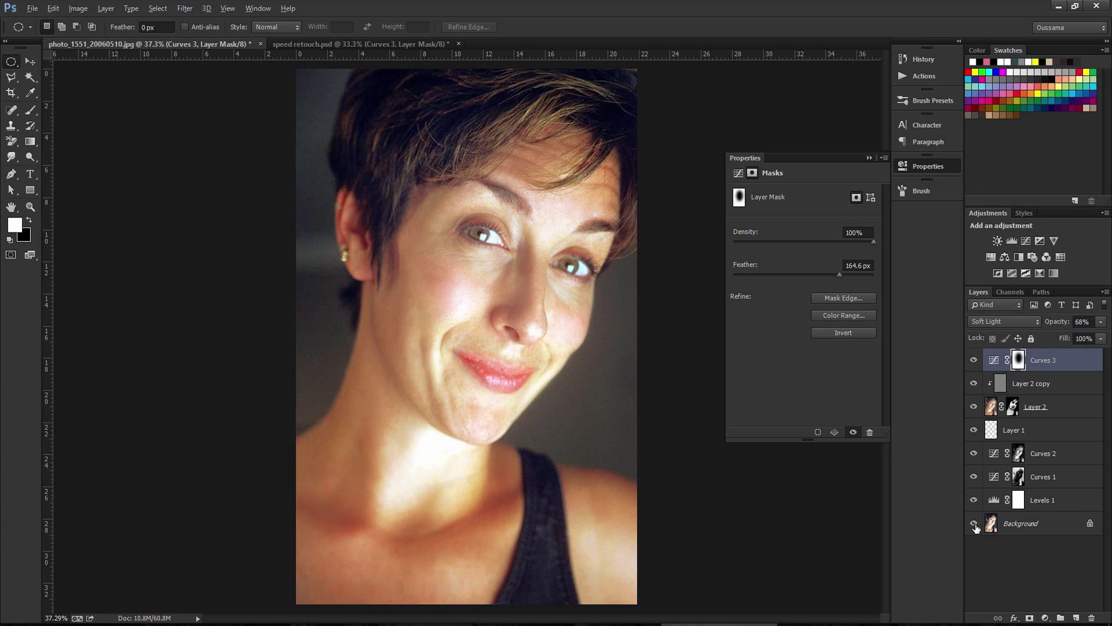
alt+click(977, 524)
alt+click(975, 524)
alt+click(974, 524)
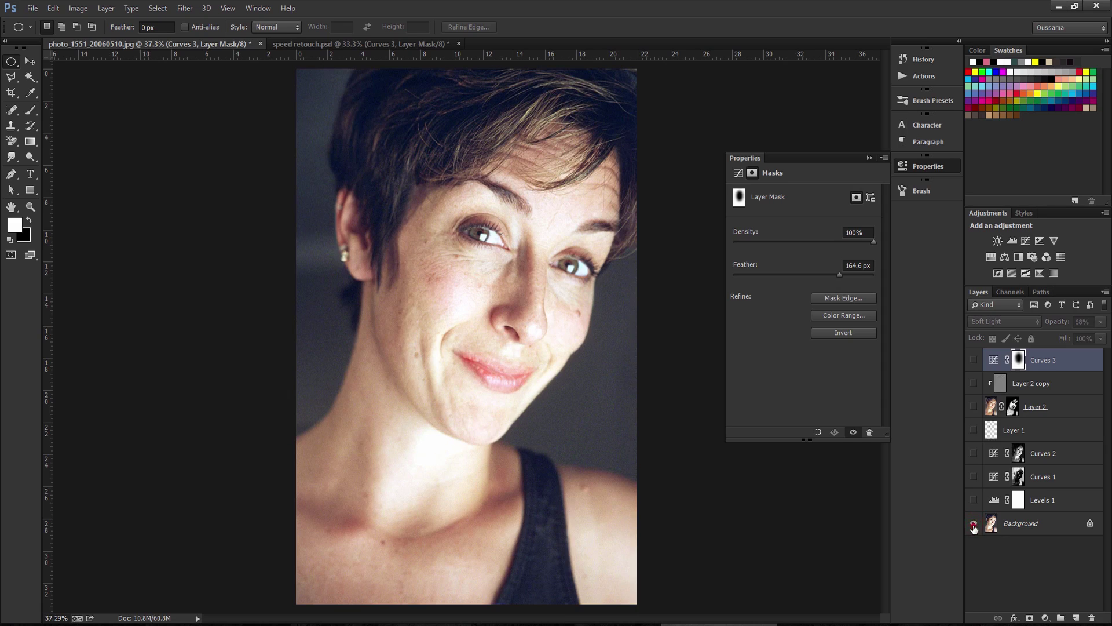
alt+click(974, 525)
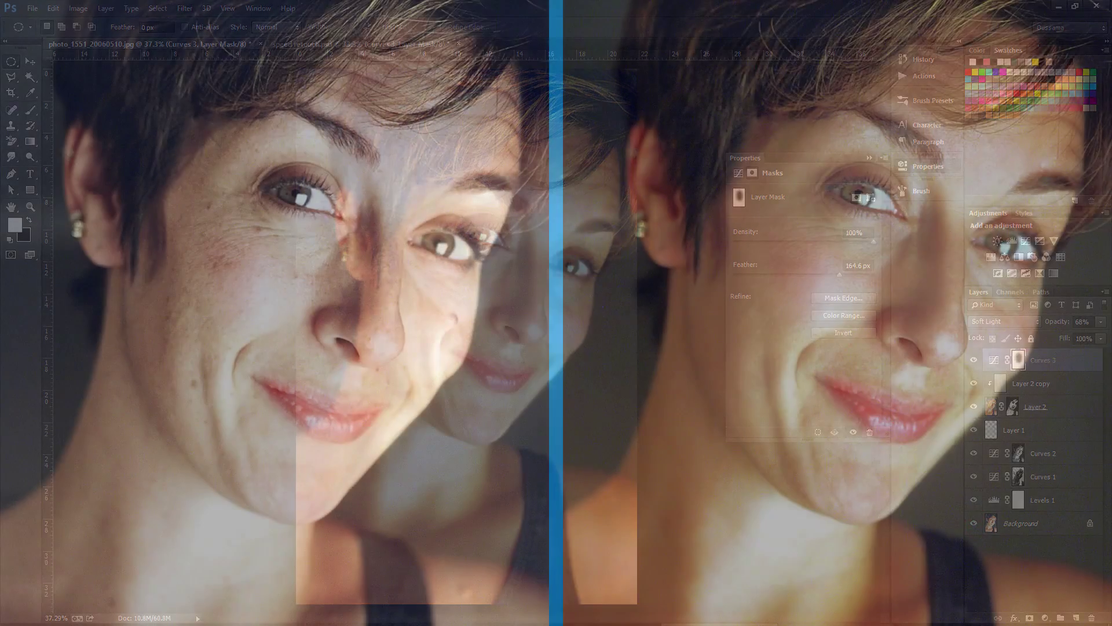